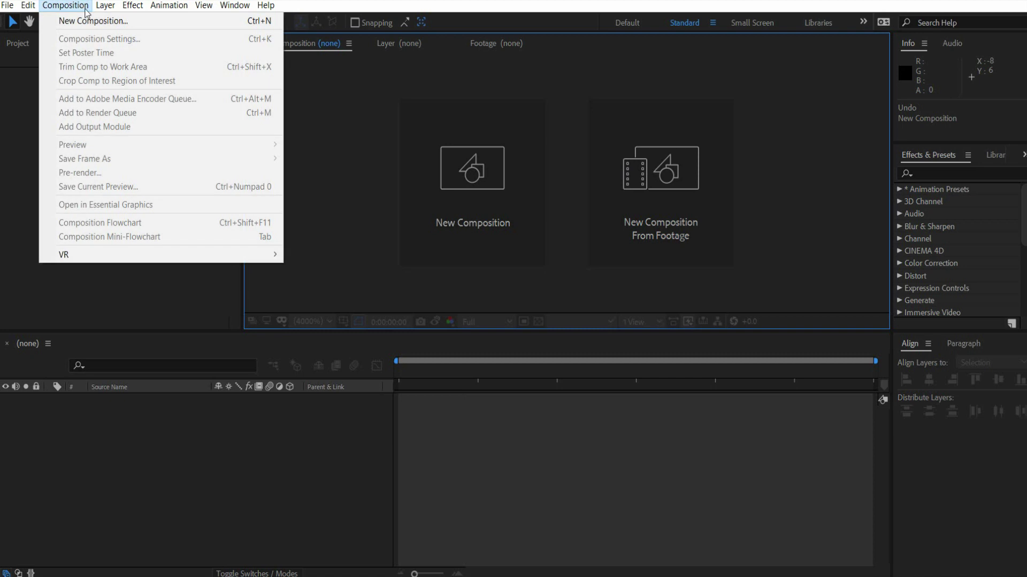
Create a new 200 × 200 px composition named logo.
left_click(146, 22)
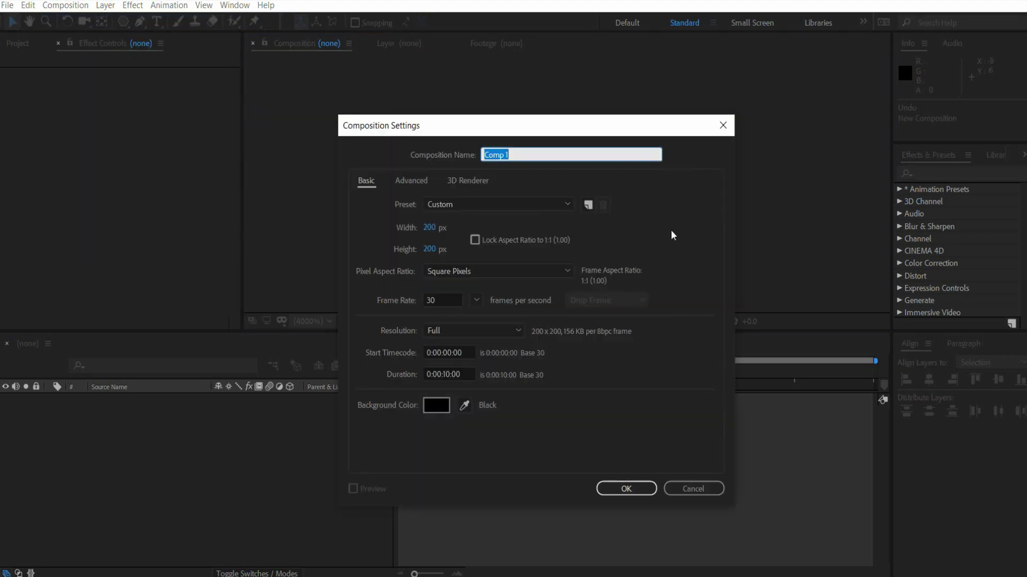
type("logo")
left_click(615, 483)
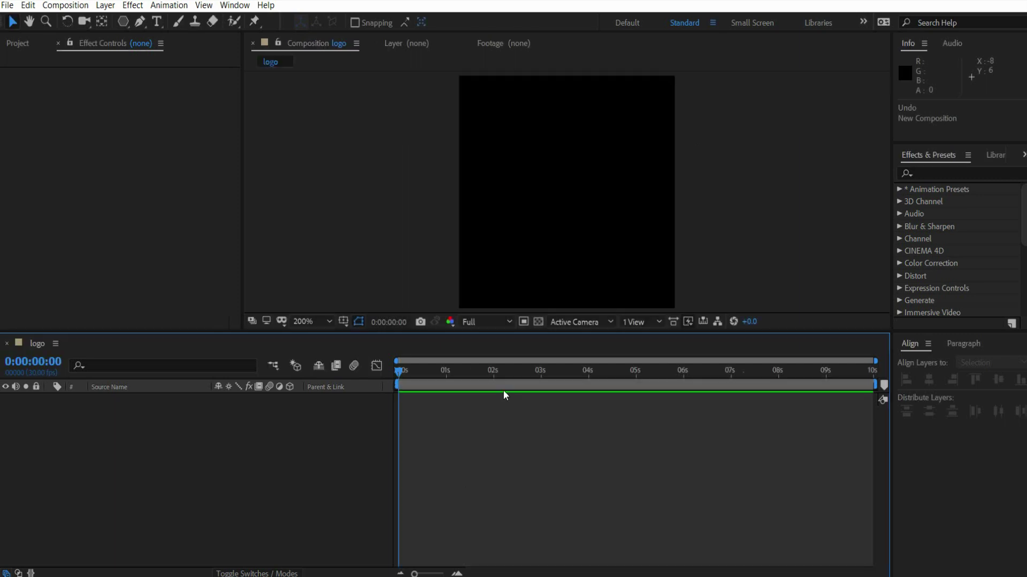
Show the title/action safe guides and draw an unfilled polygon with a white stroke from the composition's centre, about 65.5 px in radius.
left_click(124, 22)
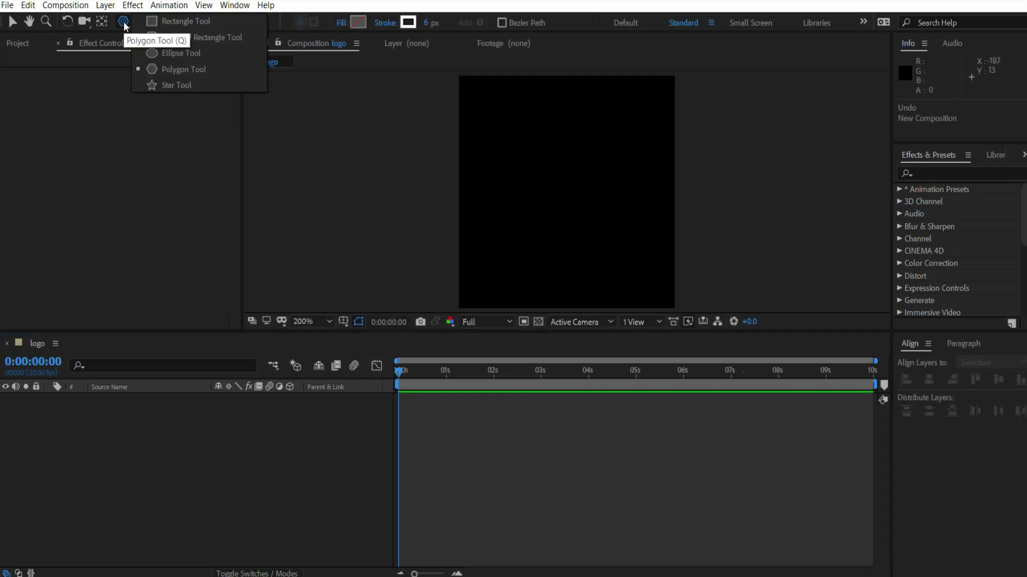
left_click(167, 69)
left_click(344, 322)
left_click(368, 340)
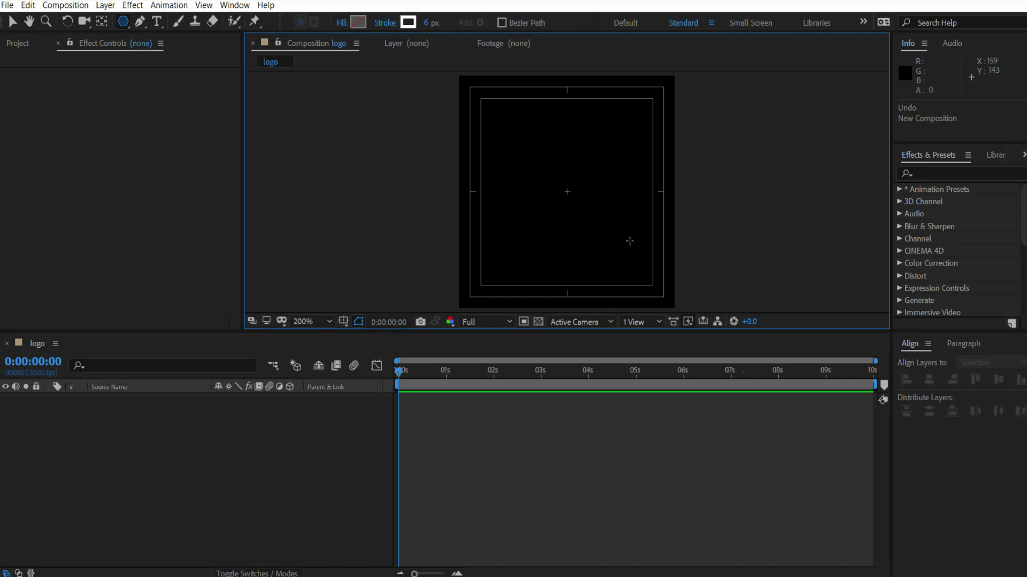
left_click_drag(566, 191, 616, 238)
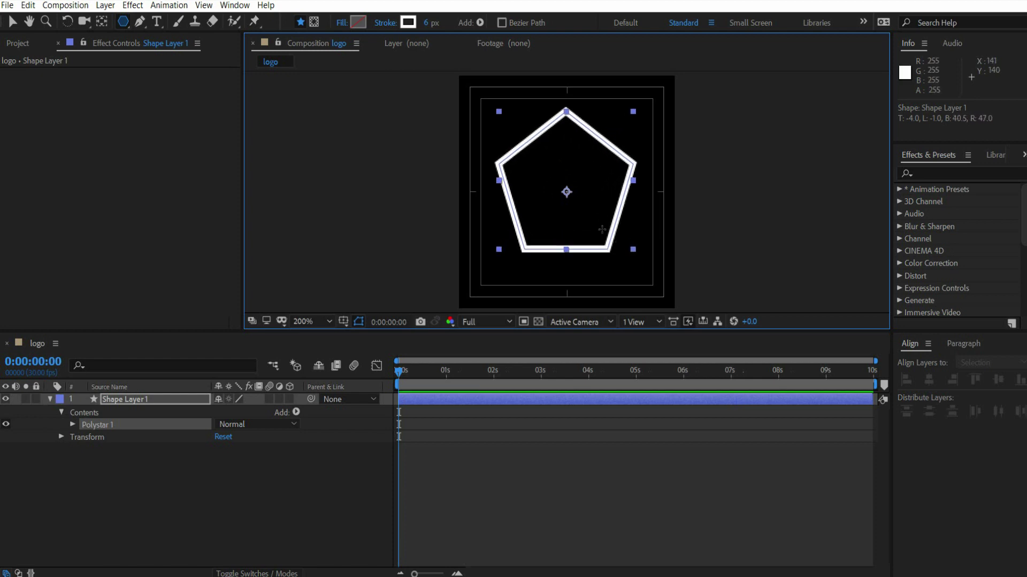
Turn the polygon into a triangle by setting its path's points to 3, and collapse the layer.
left_click(71, 424)
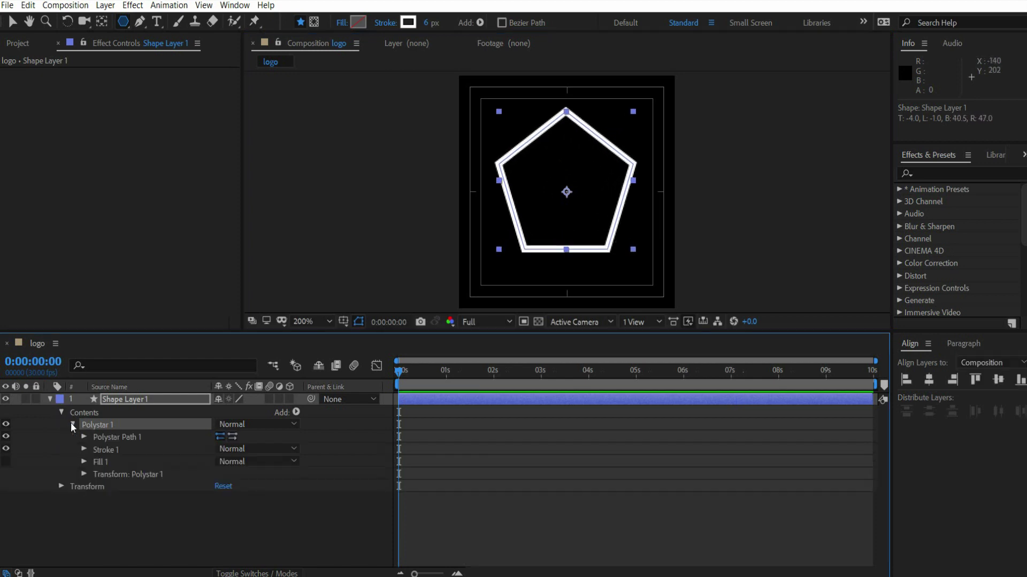
left_click(84, 437)
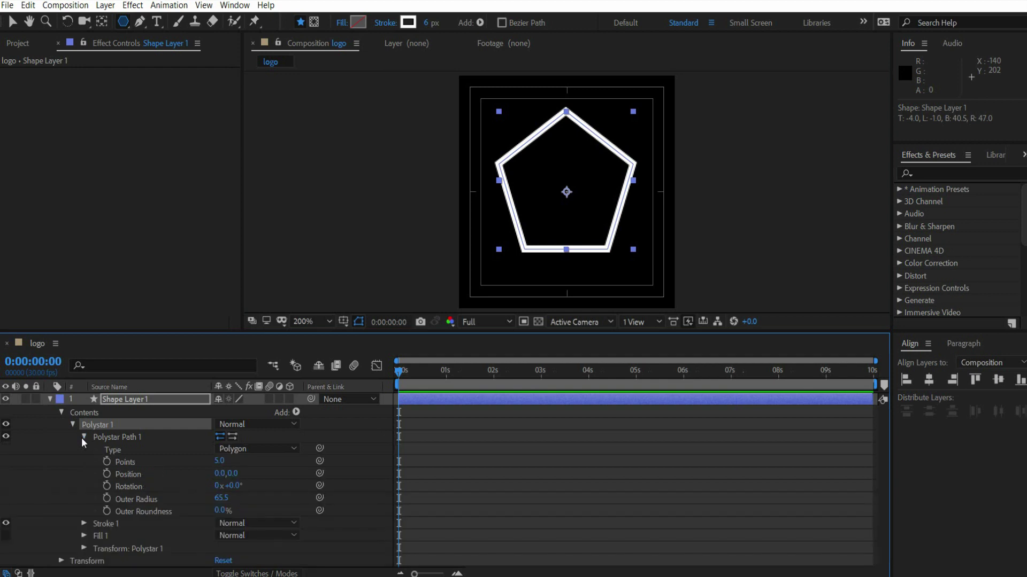
left_click(217, 461)
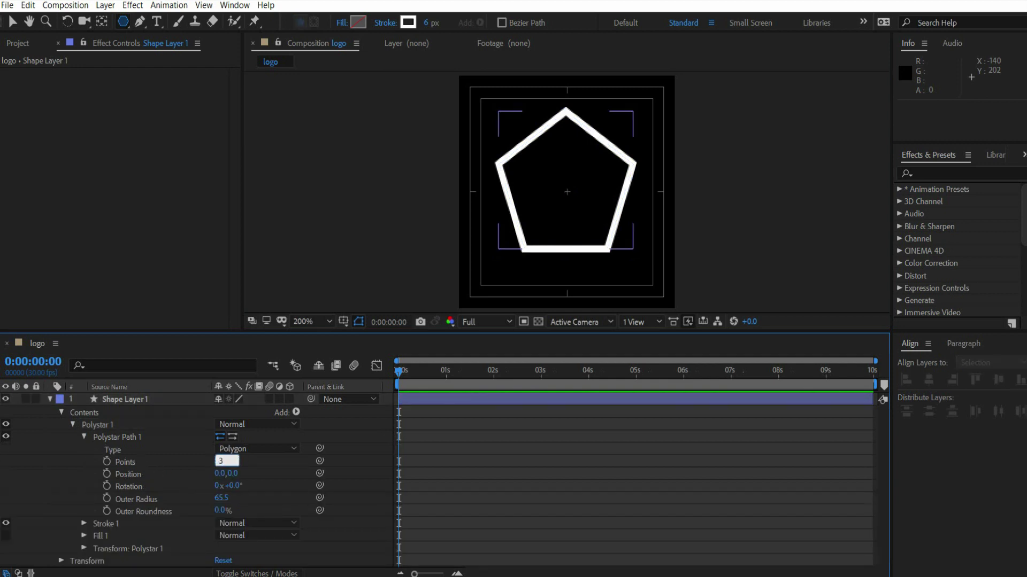
type("3")
key("Return")
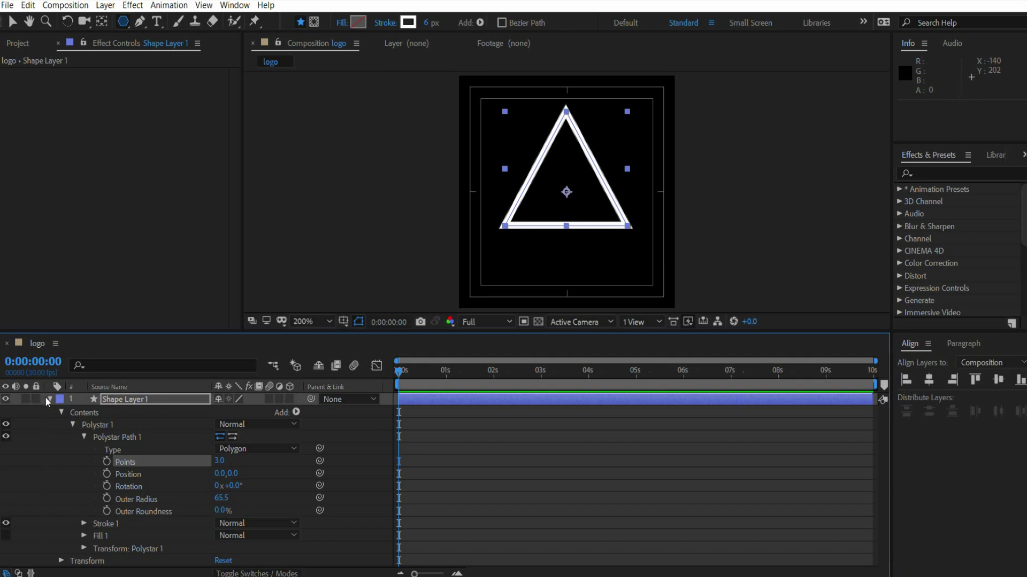
left_click(48, 399)
Reveal the triangle layer's scale and rotation and start keyframing both at 0:00:00:00.
left_click(120, 398)
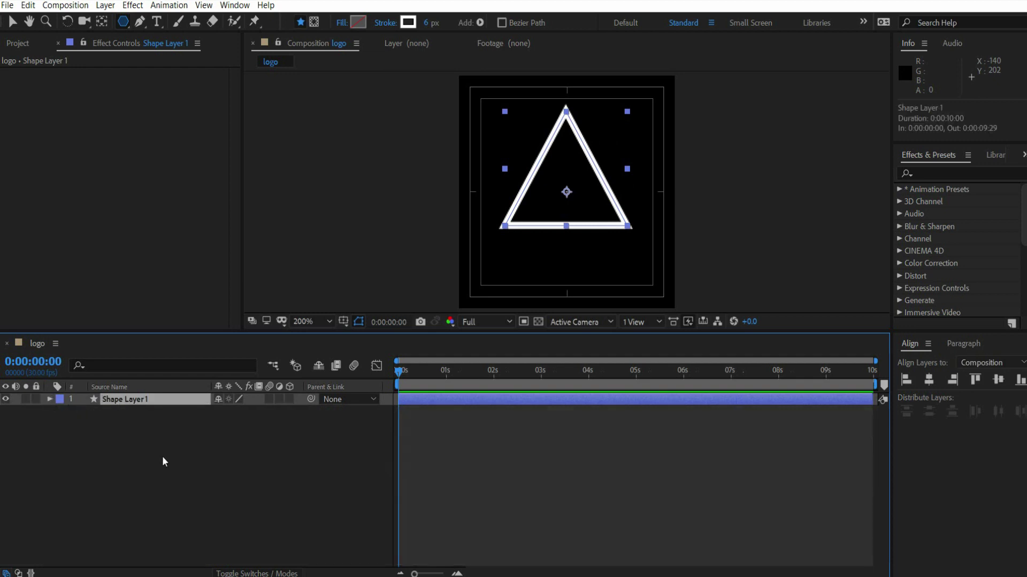
key("s")
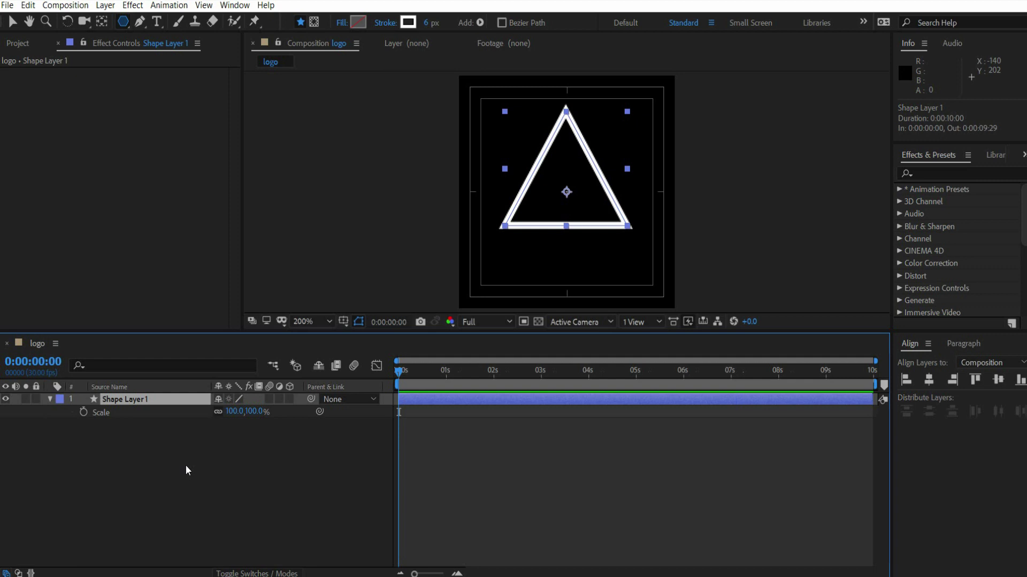
key("shift+r")
left_click(82, 412)
left_click(83, 424)
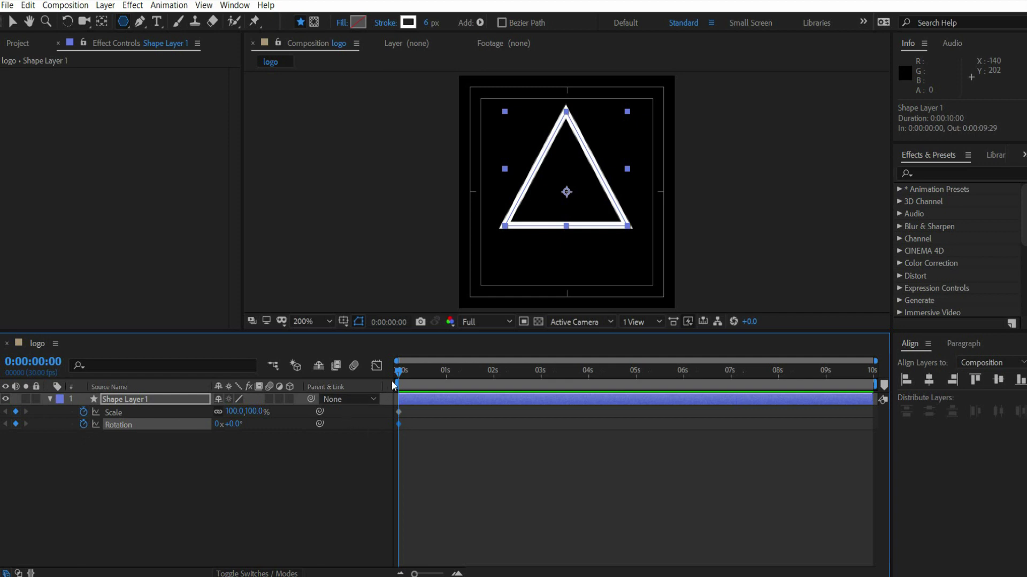
Add scale and rotation keyframes at 0:00:09:29, with the rotation set to one full turn.
left_click_drag(398, 371, 872, 372)
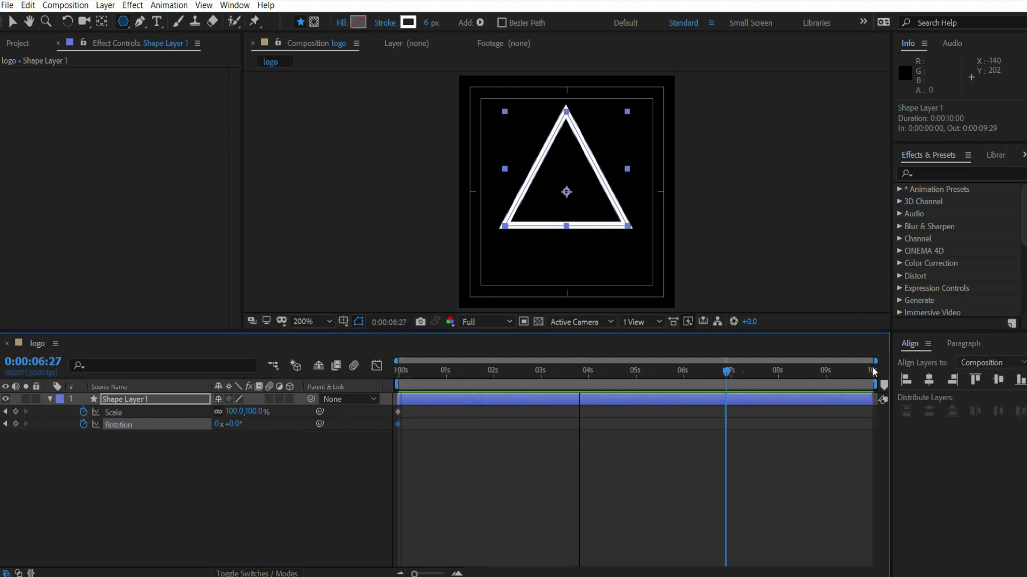
left_click(15, 424)
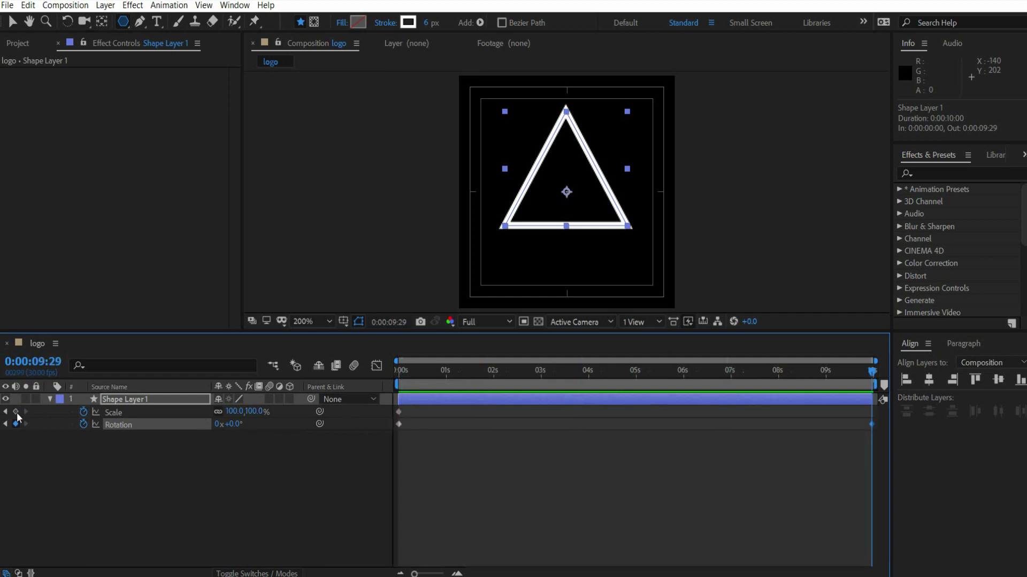
left_click(15, 412)
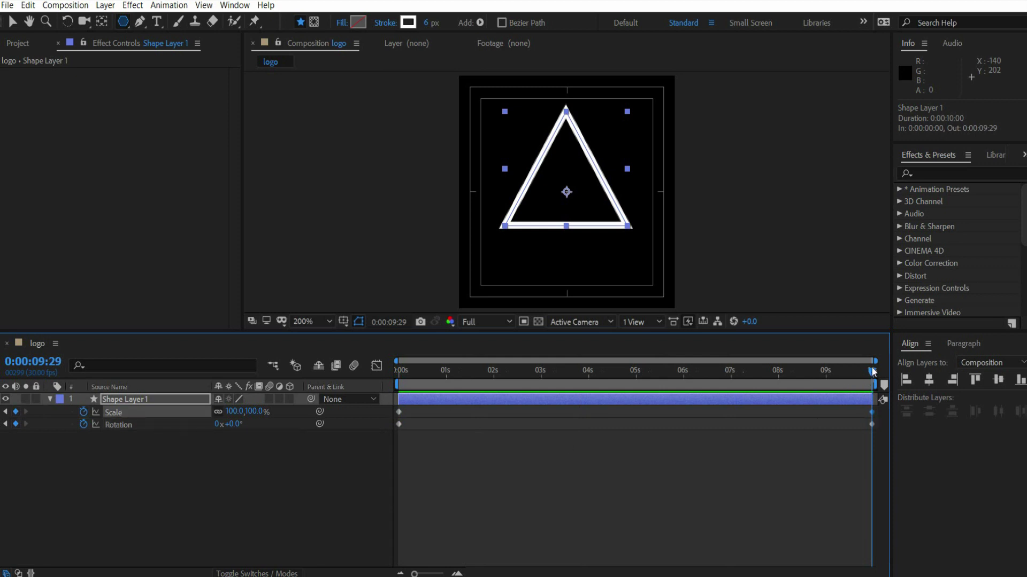
left_click(448, 426)
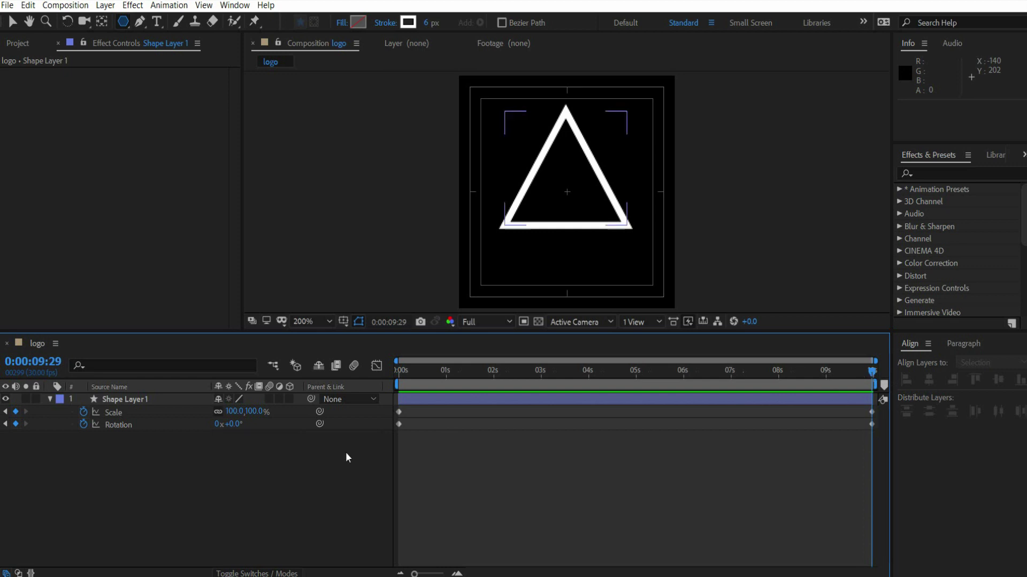
left_click(216, 426)
key("Return")
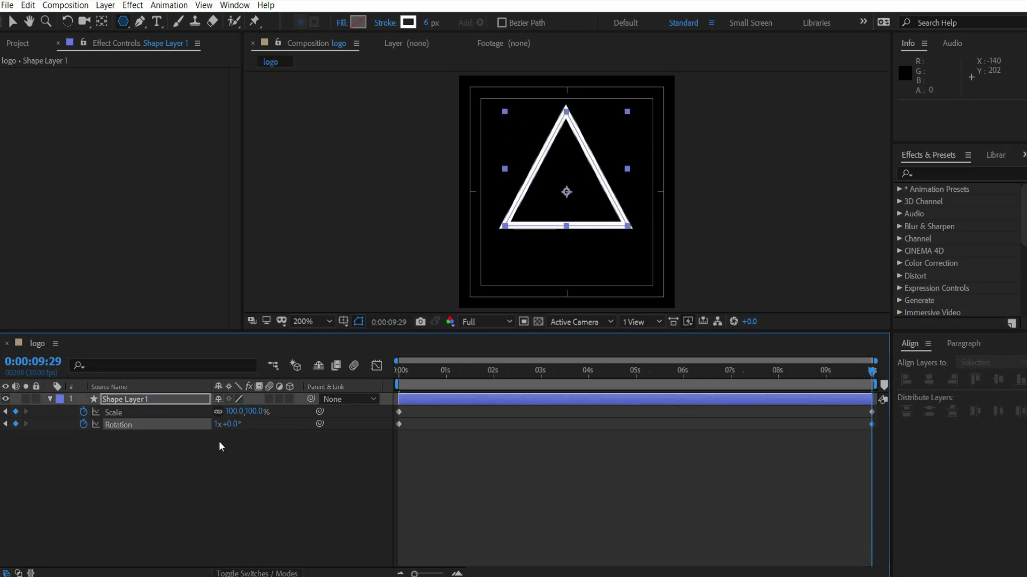
Keyframe the triangle's scale at 141% at 0:00:01:28.
left_click(438, 372)
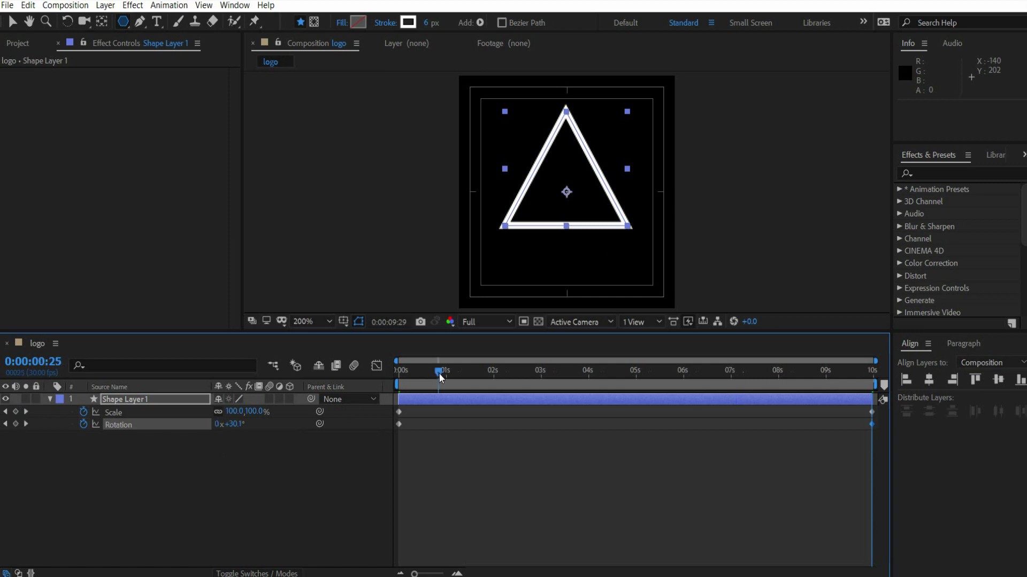
left_click_drag(439, 370, 492, 371)
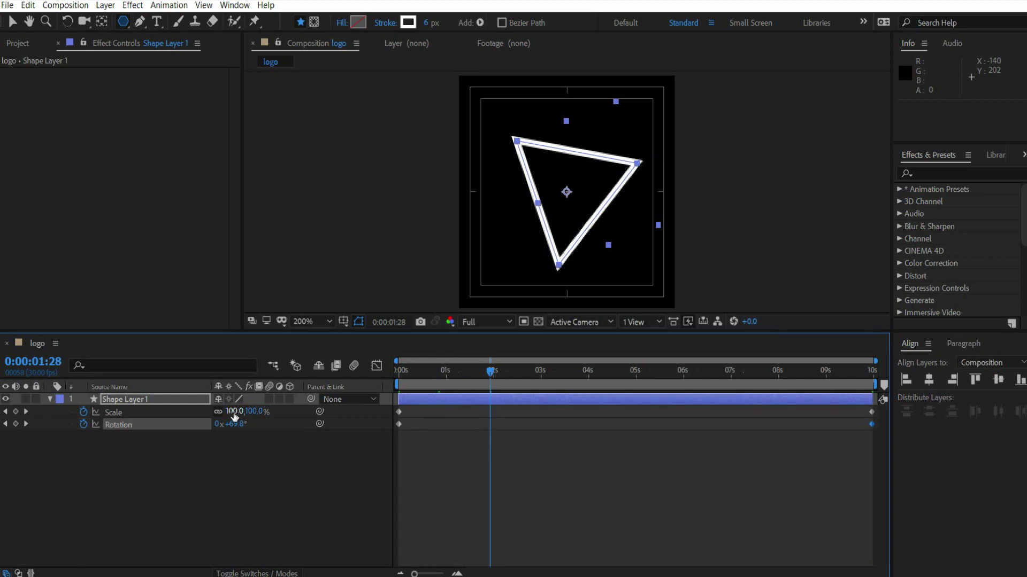
left_click_drag(232, 412, 256, 412)
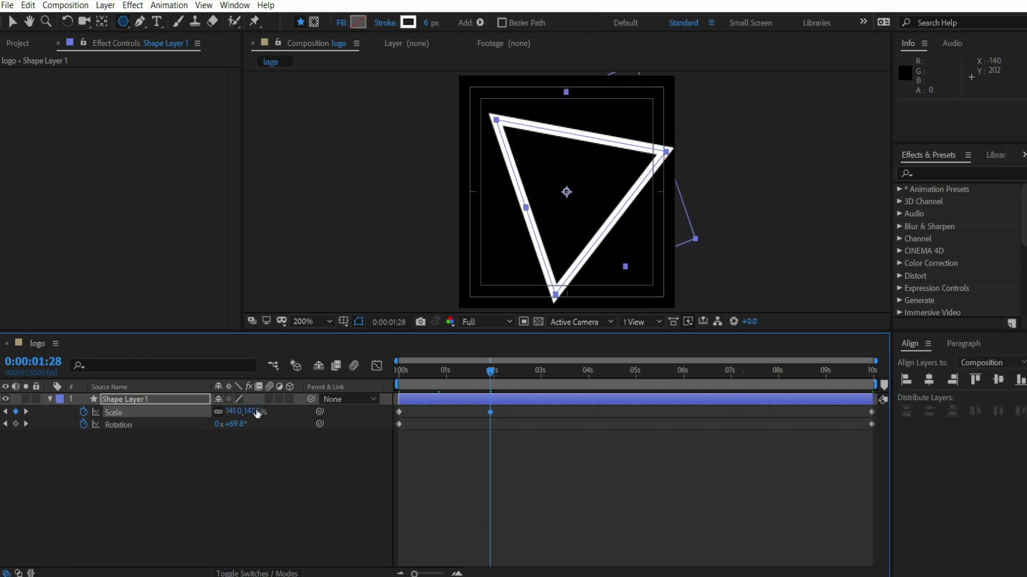
Keyframe the triangle's scale at 68.9% at 0:00:08:01, and preview the animation, returning to the start.
left_click_drag(491, 371, 783, 373)
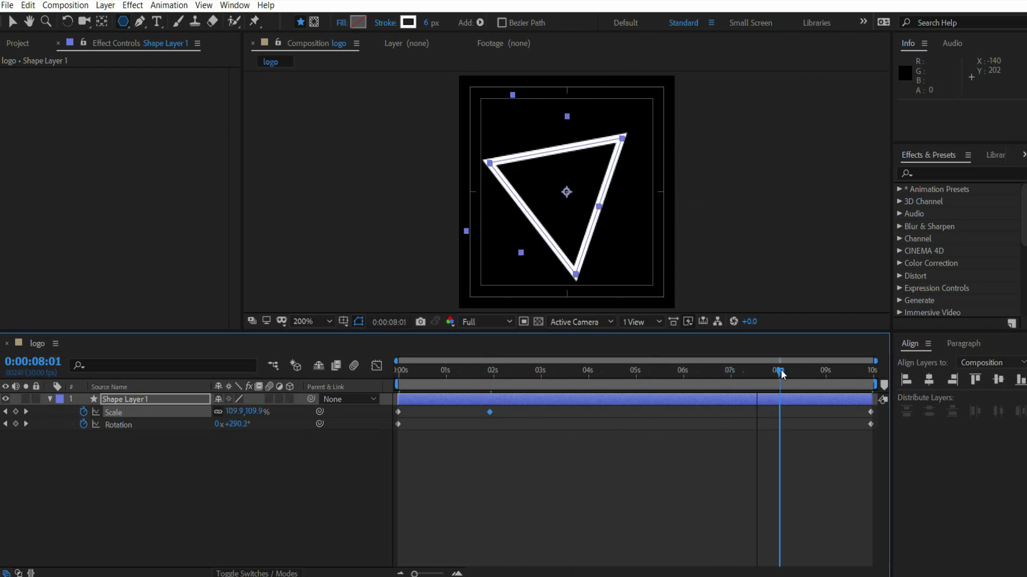
left_click_drag(231, 412, 208, 414)
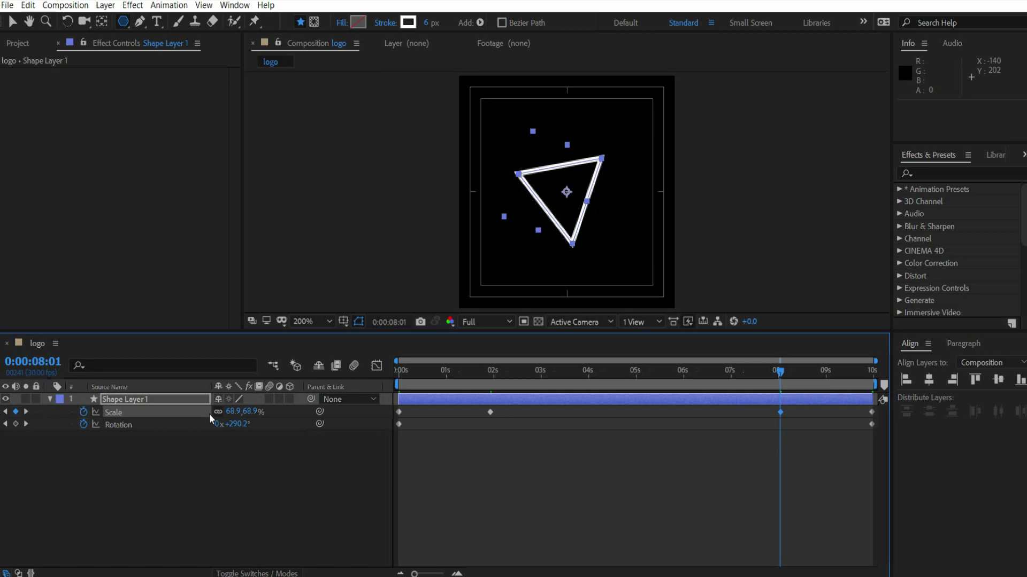
key("space")
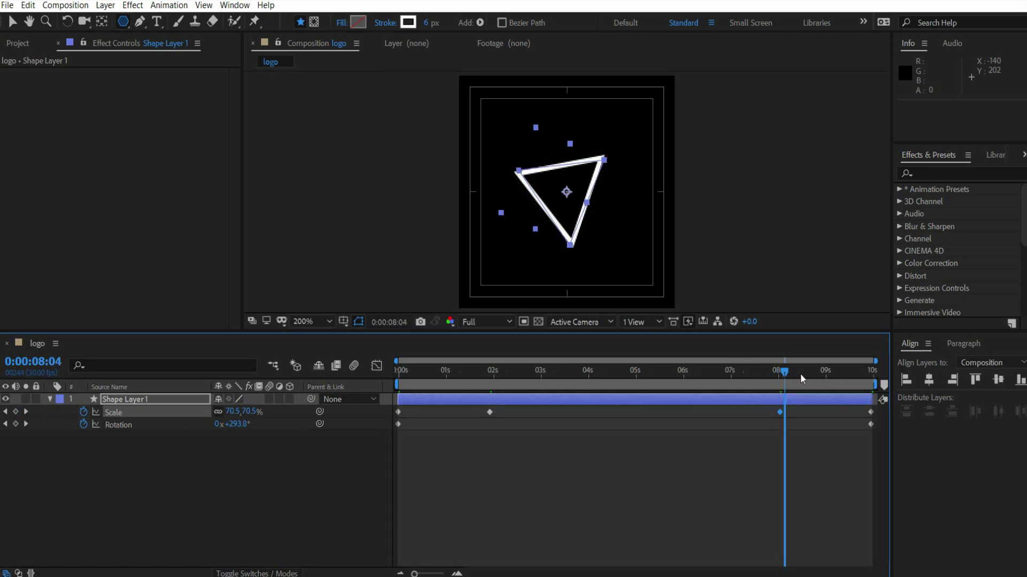
left_click_drag(700, 361, 237, 386)
left_click(78, 465)
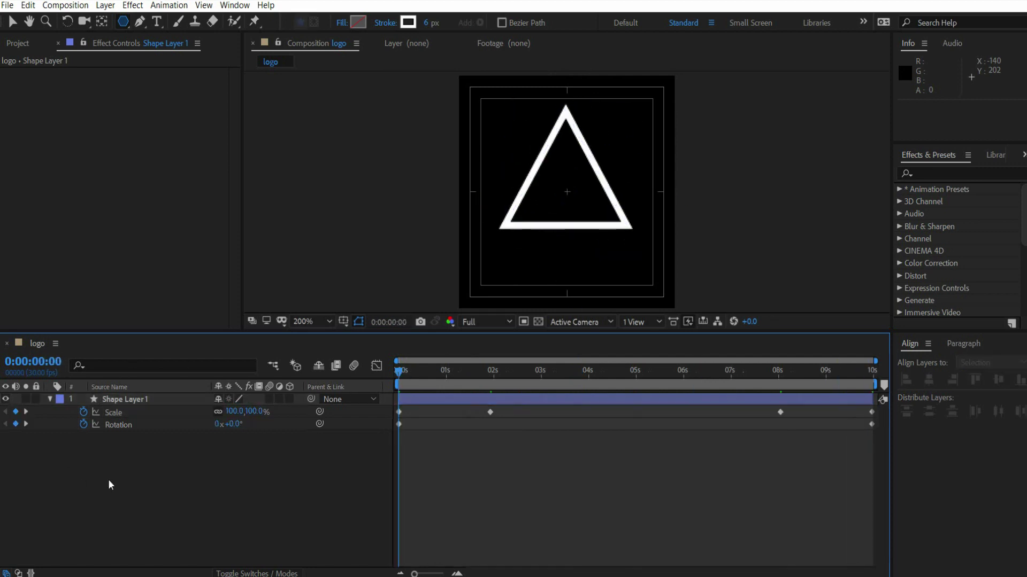
Create a new 1920 × 1080 px composition named main cmp.
left_click(65, 5)
left_click(73, 23)
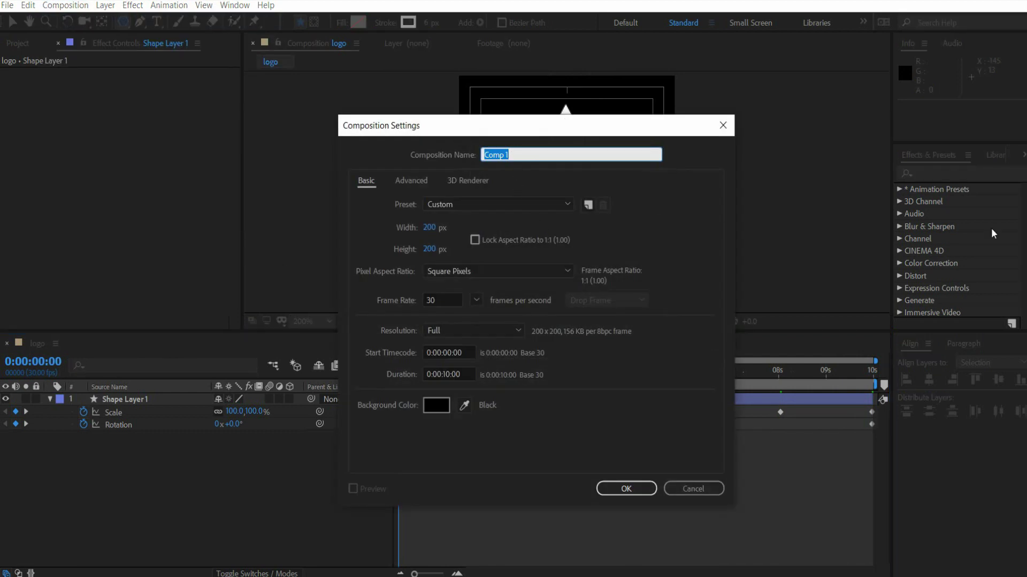
type("main cmp")
left_click(430, 228)
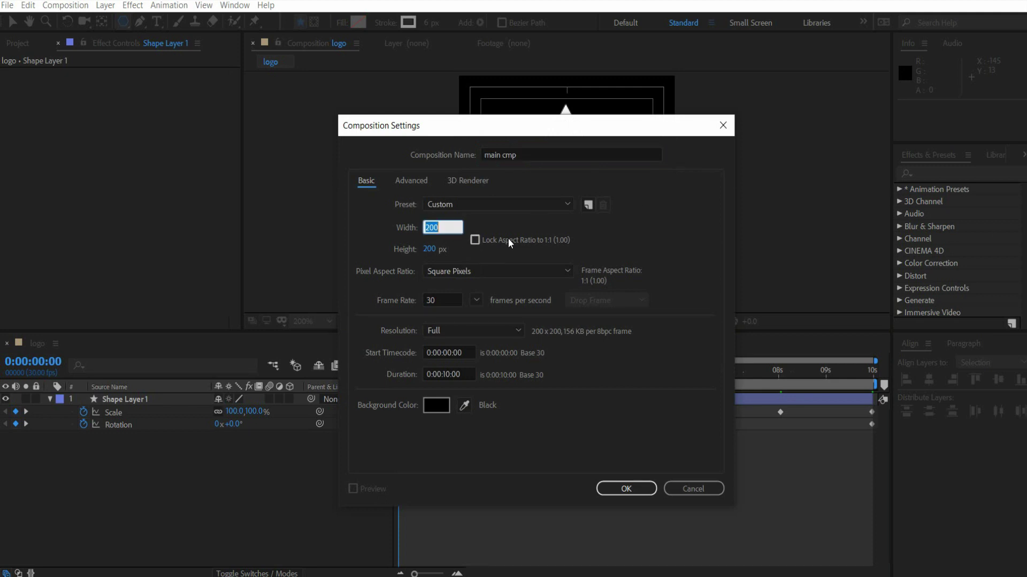
type("1920")
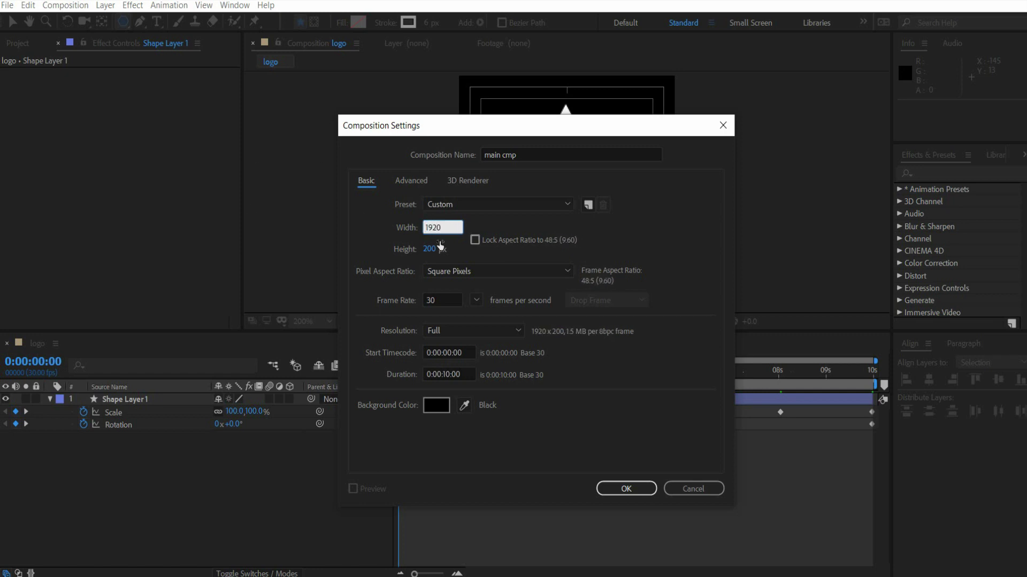
left_click(430, 249)
type("1080")
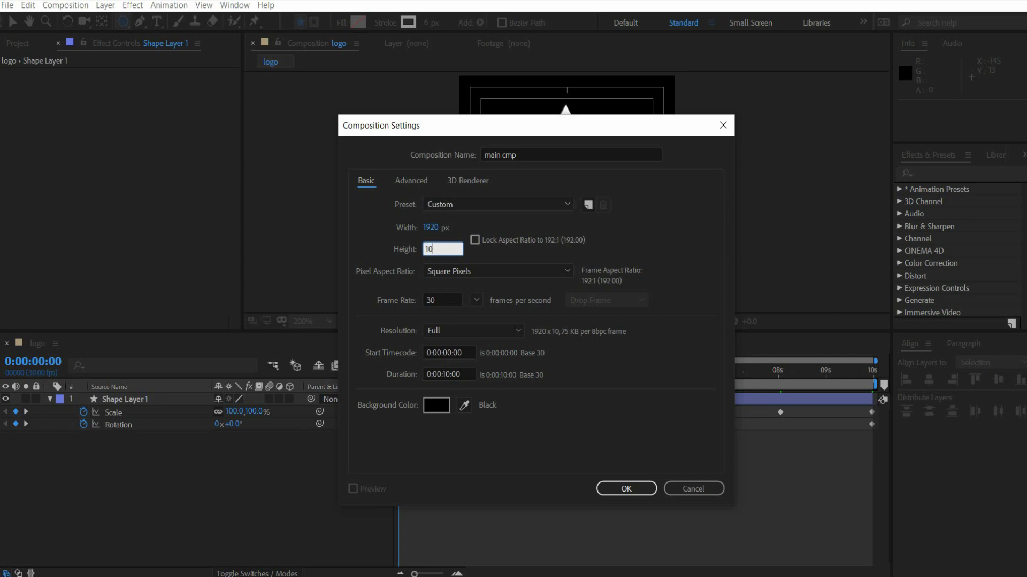
left_click(627, 490)
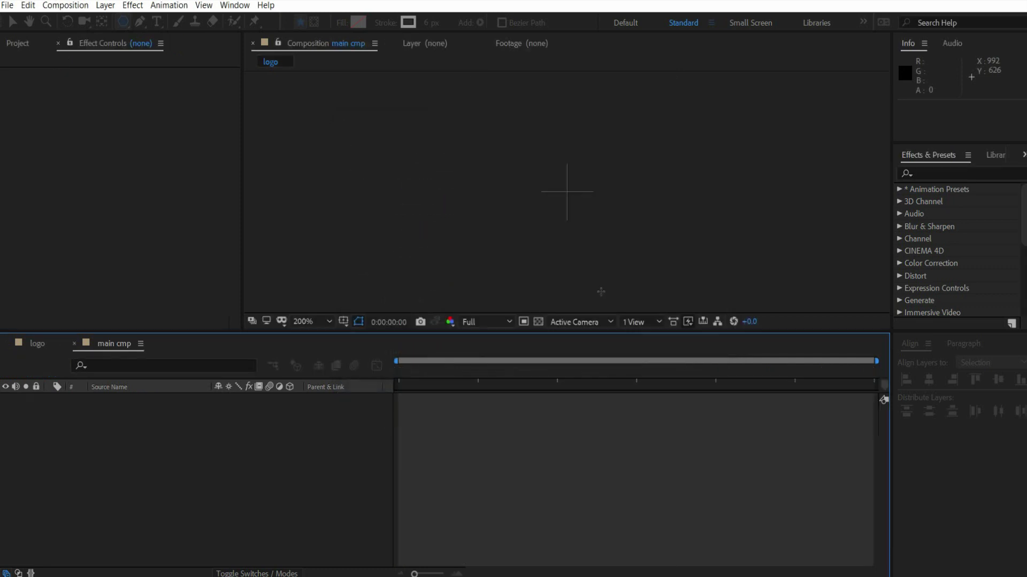
Fit the main cmp composition in the viewer and add the logo composition to it as a layer.
left_click(18, 46)
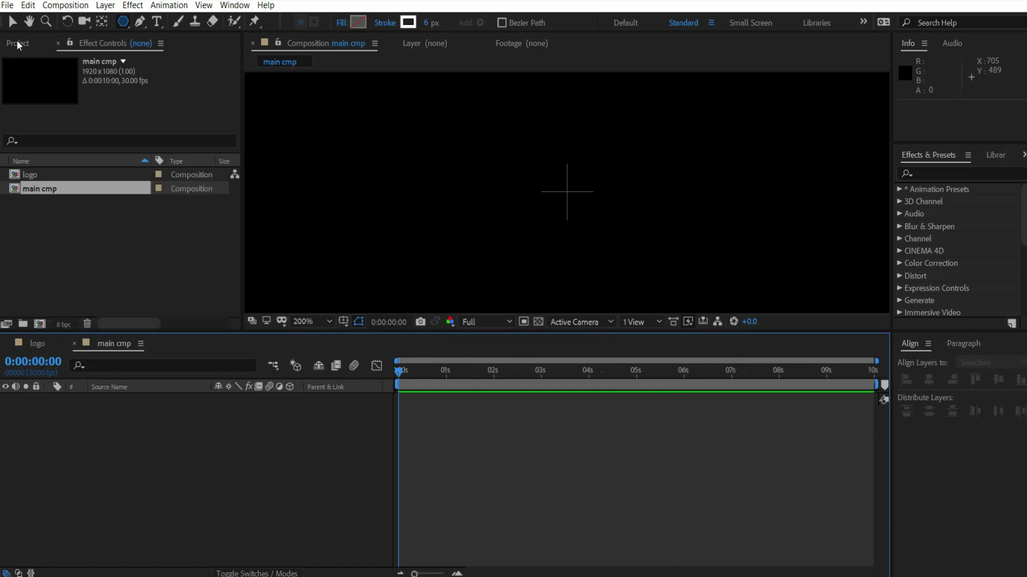
left_click(312, 321)
left_click(312, 62)
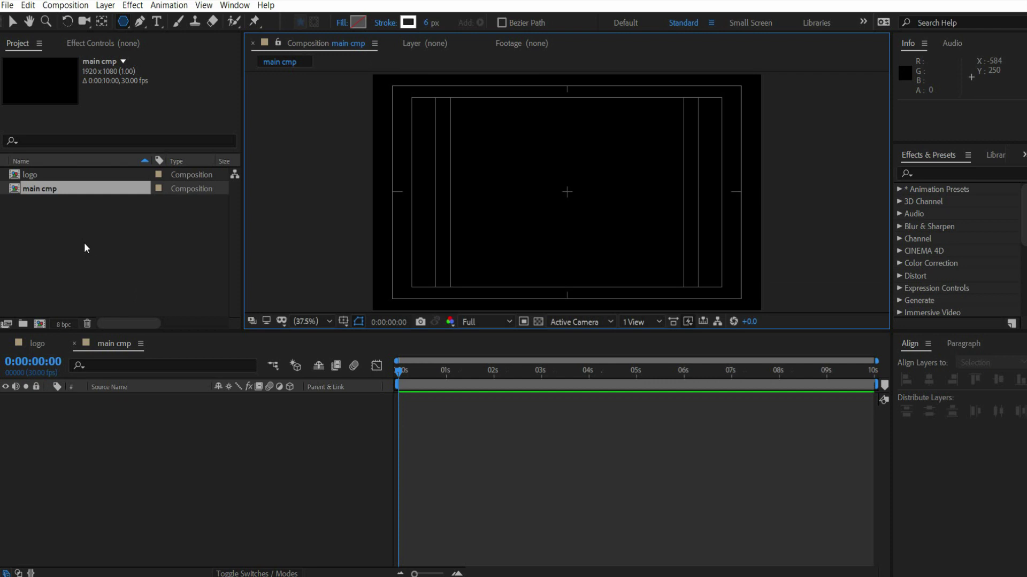
left_click(30, 175)
left_click_drag(30, 175, 103, 419)
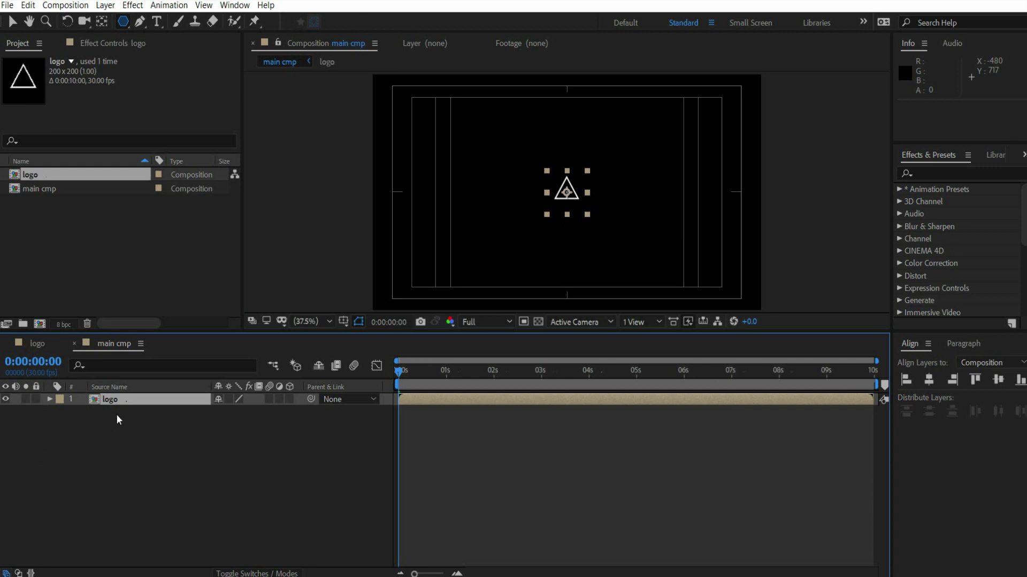
Set the logo layer's scale to 50% and inspect it up close in the viewer.
key("s")
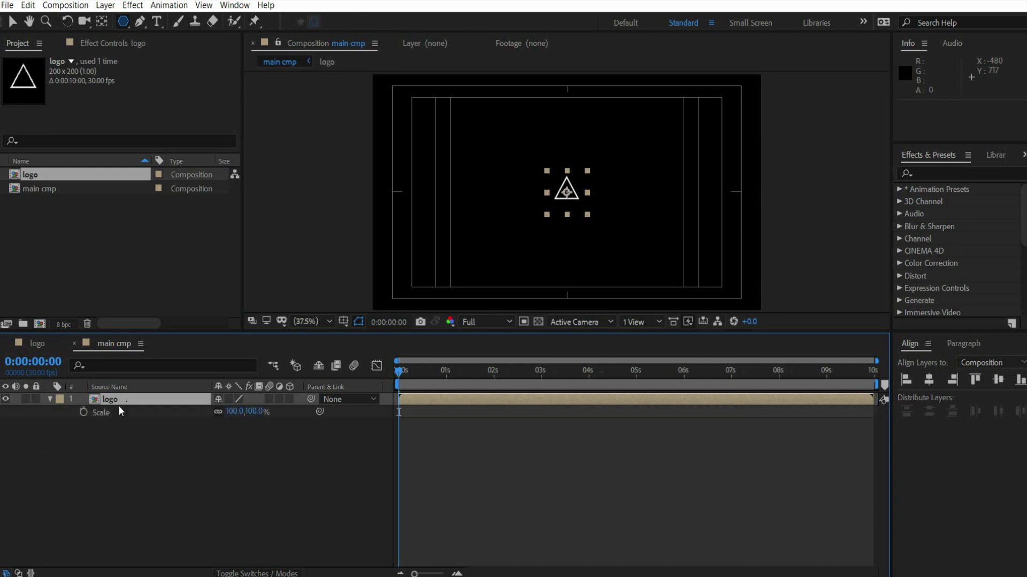
left_click(229, 412)
type("50")
key("Return")
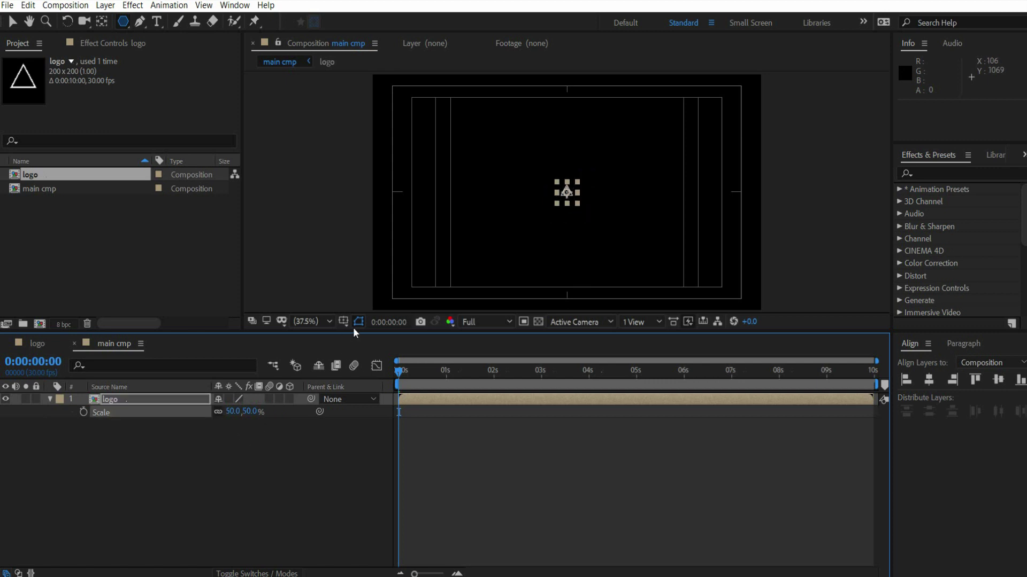
scroll(576, 190, "up", 9)
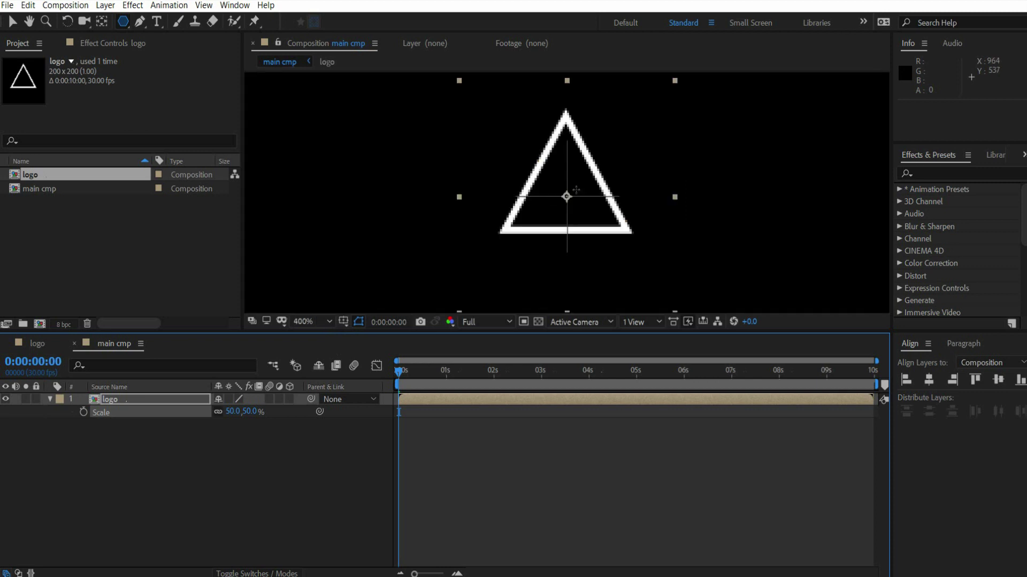
Fit the main cmp composition in the viewer and turn off the title/action safe guides.
scroll(575, 205, "down", 4)
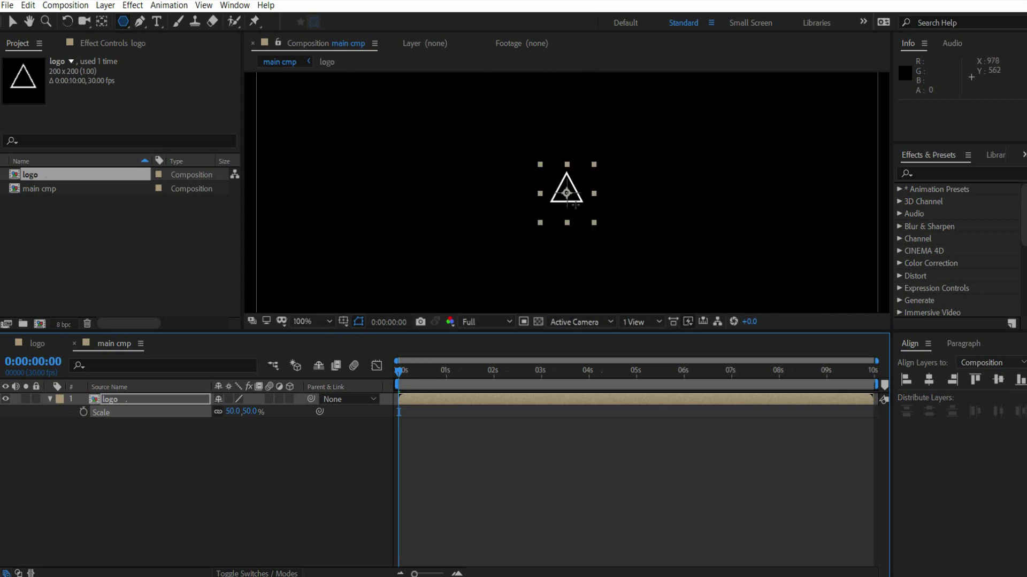
left_click(322, 318)
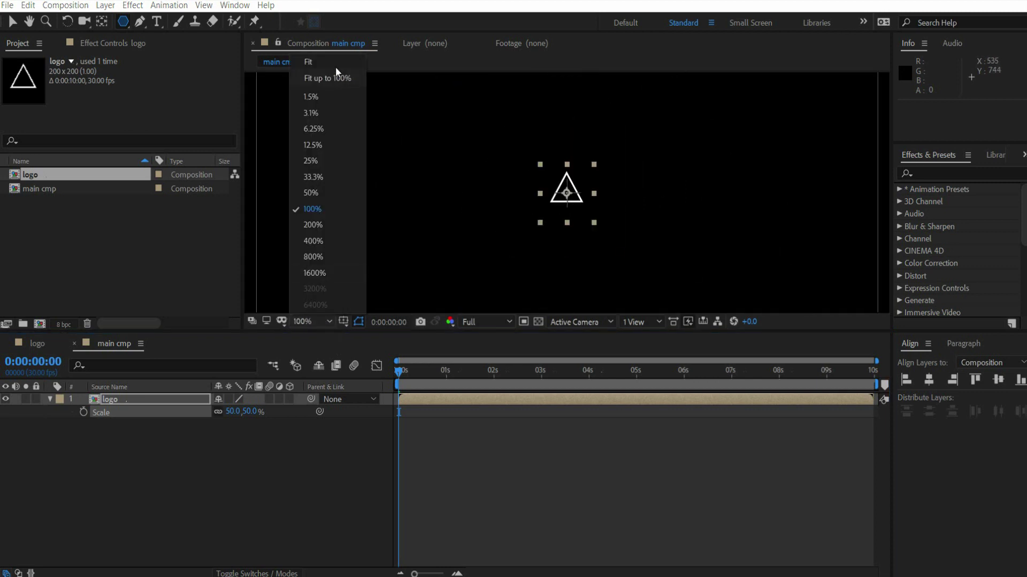
left_click(335, 67)
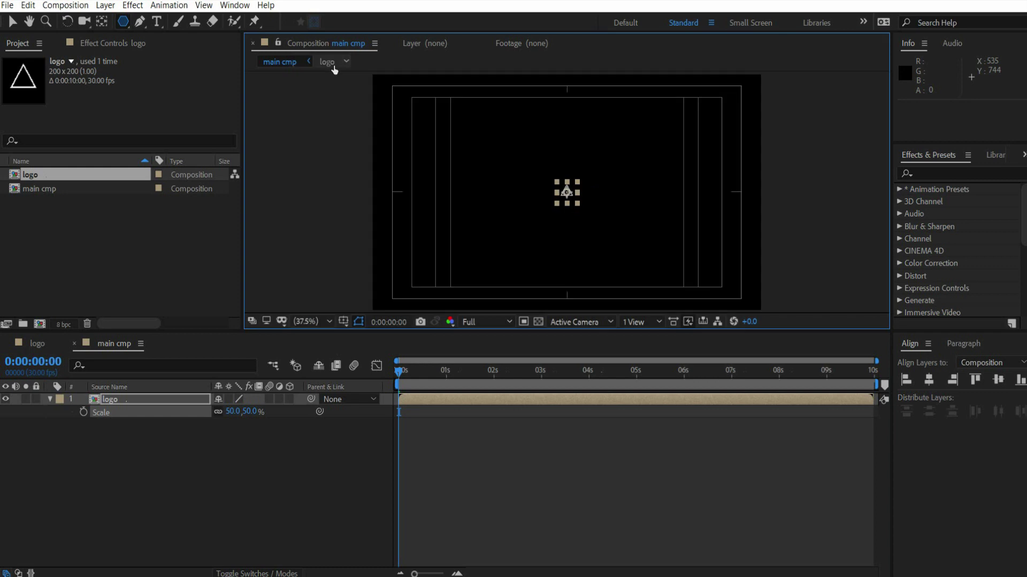
left_click(342, 322)
left_click(366, 338)
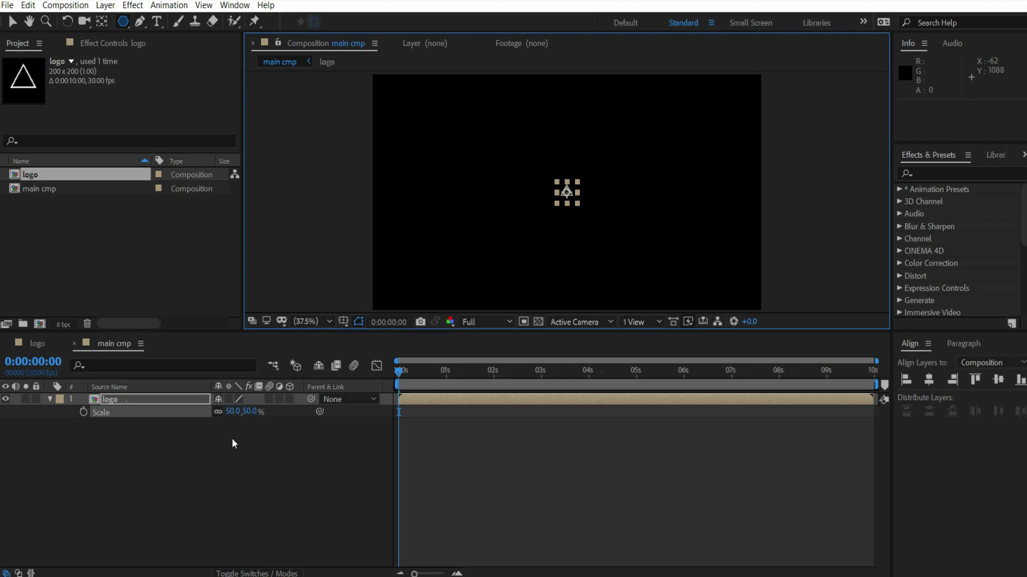
Find the CC RepeTile effect and apply it to the logo layer, returning to the Selection tool.
left_click(137, 399)
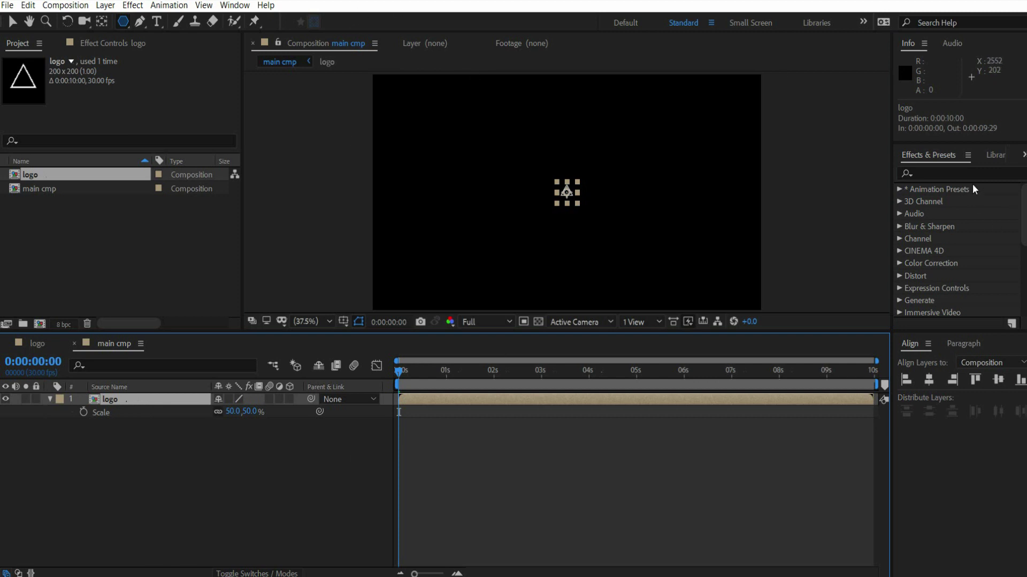
left_click(962, 166)
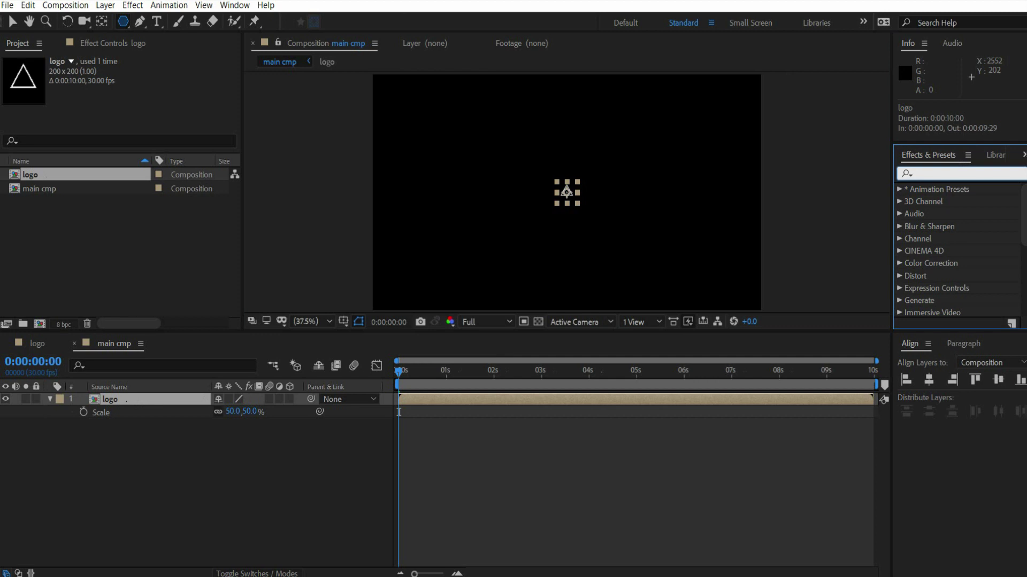
type("cc rep")
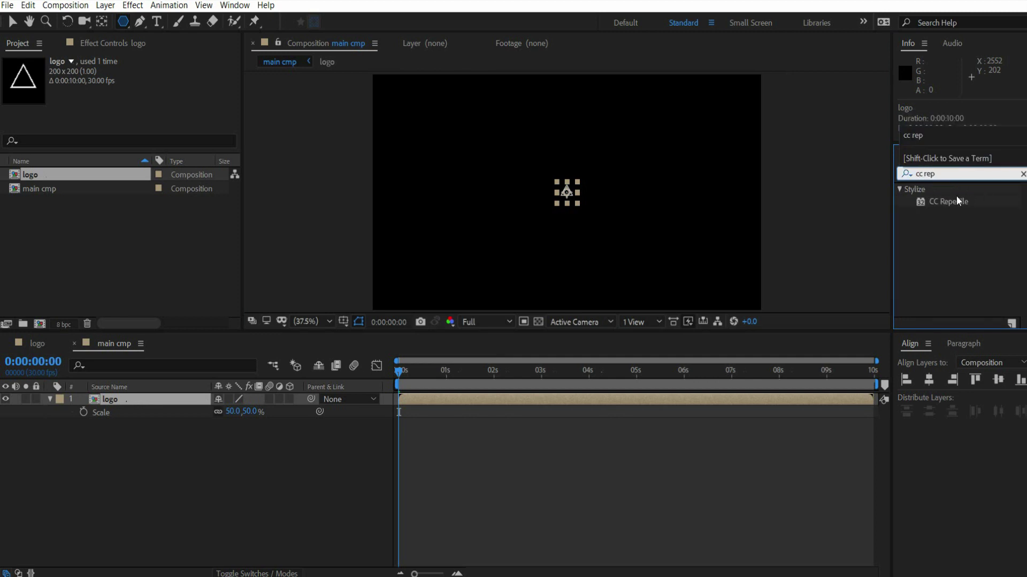
left_click(958, 202)
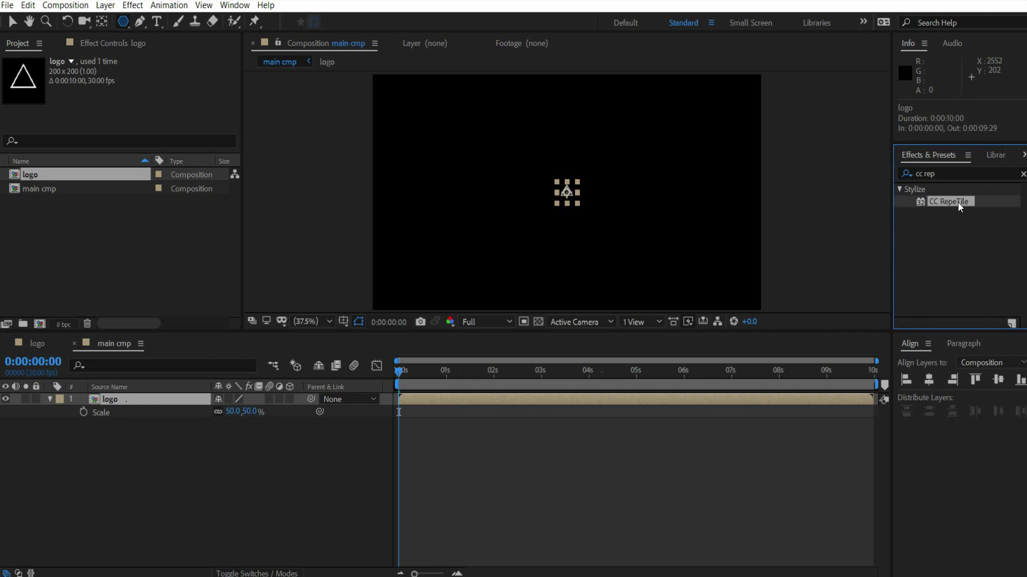
left_click_drag(958, 202, 149, 399)
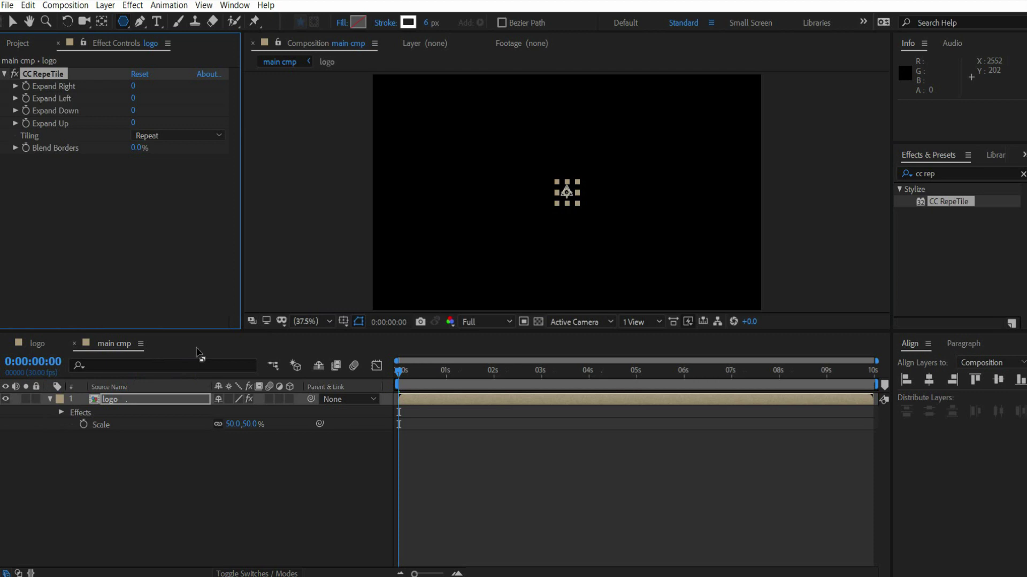
key("v")
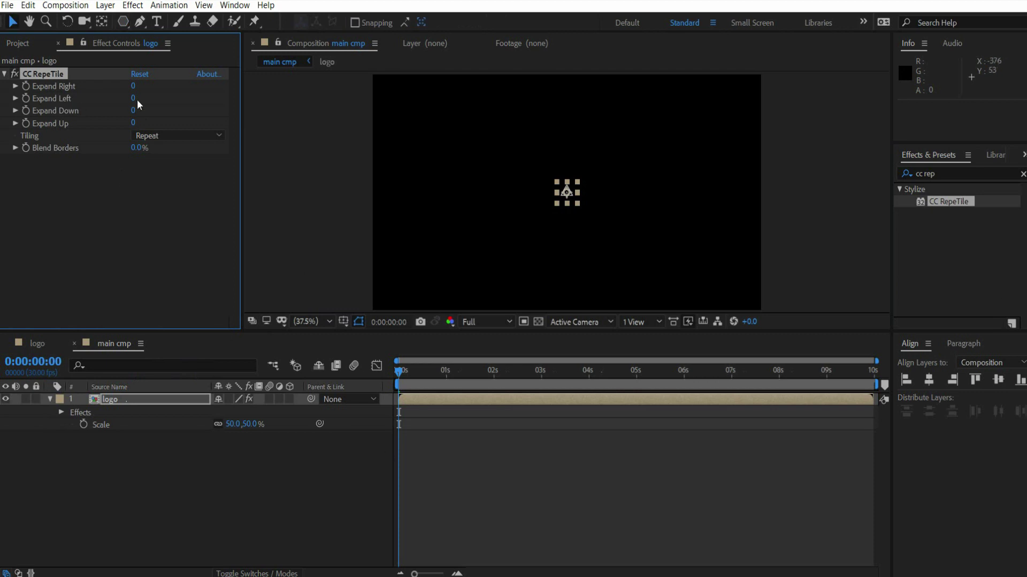
Set CC RepeTile's expansion to 1947 right, 2238 left, 1113 down and 1074 up so triangles cover the frame.
left_click_drag(173, 90, 1015, 125)
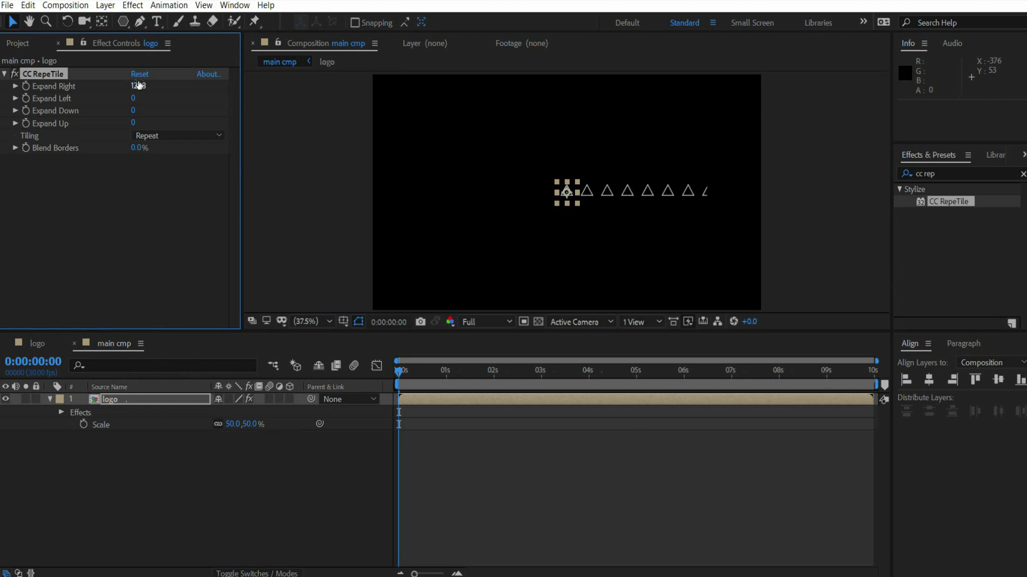
left_click_drag(132, 87, 581, 87)
left_click_drag(132, 99, 135, 100)
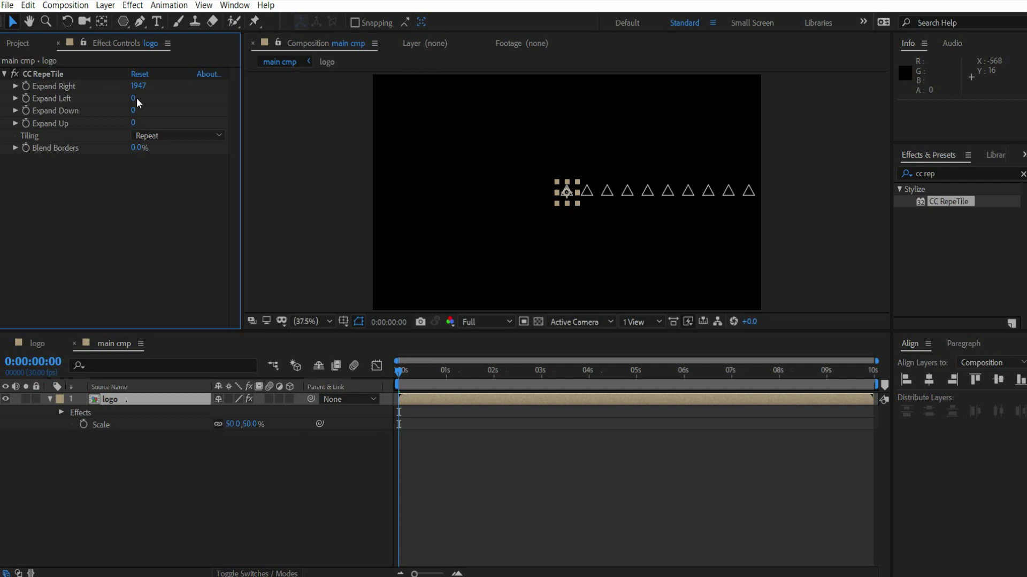
left_click_drag(137, 97, 296, 99)
left_click_drag(380, 98, 868, 112)
left_click_drag(965, 139, 1, 175)
left_click_drag(138, 98, 677, 108)
left_click_drag(785, 113, 813, 114)
left_click_drag(134, 111, 926, 147)
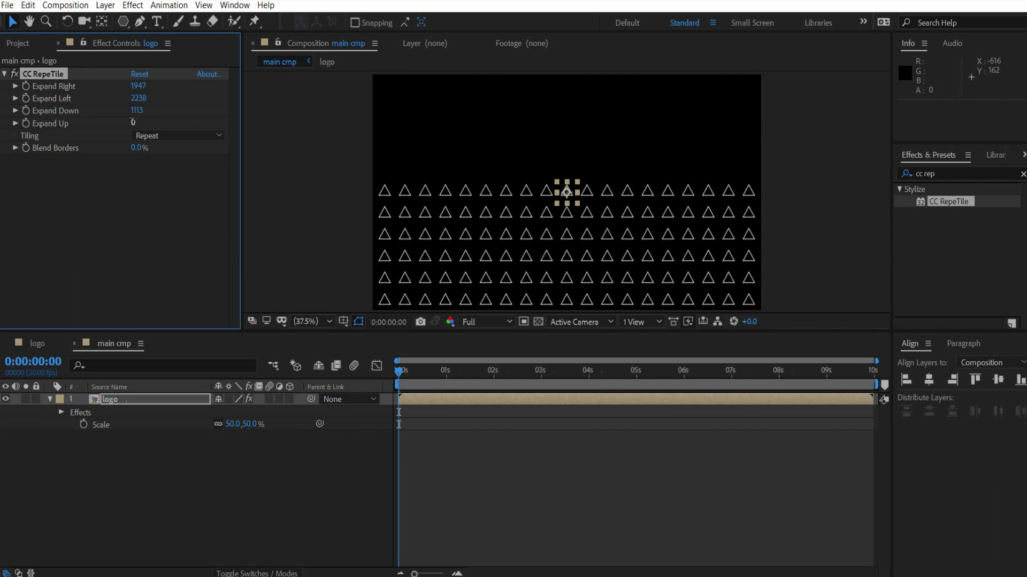
left_click_drag(236, 125, 841, 124)
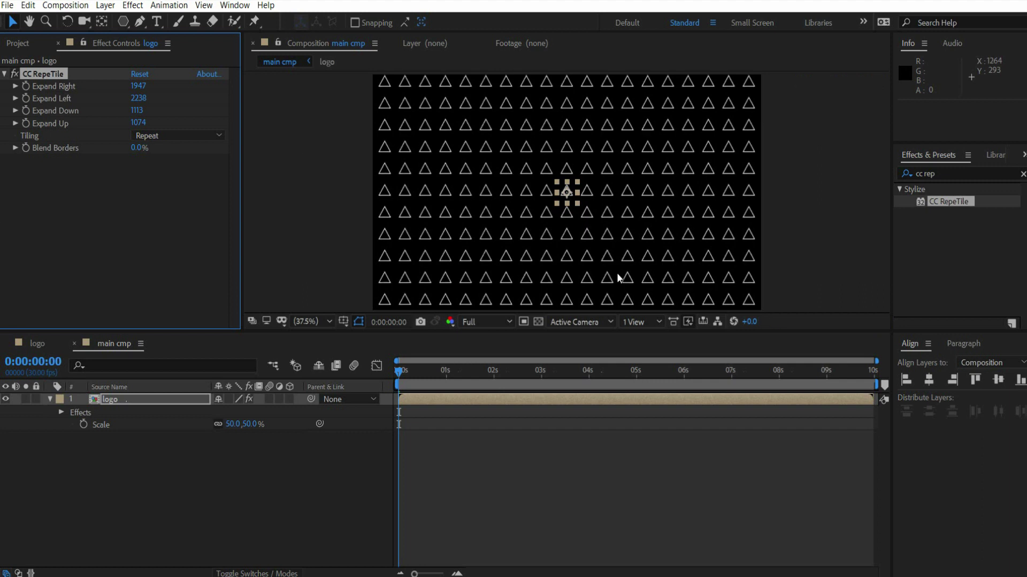
Set the logo layer's CC RepeTile tiling to Checker 180 deg and preview the pattern's animation from the start.
left_click(129, 402)
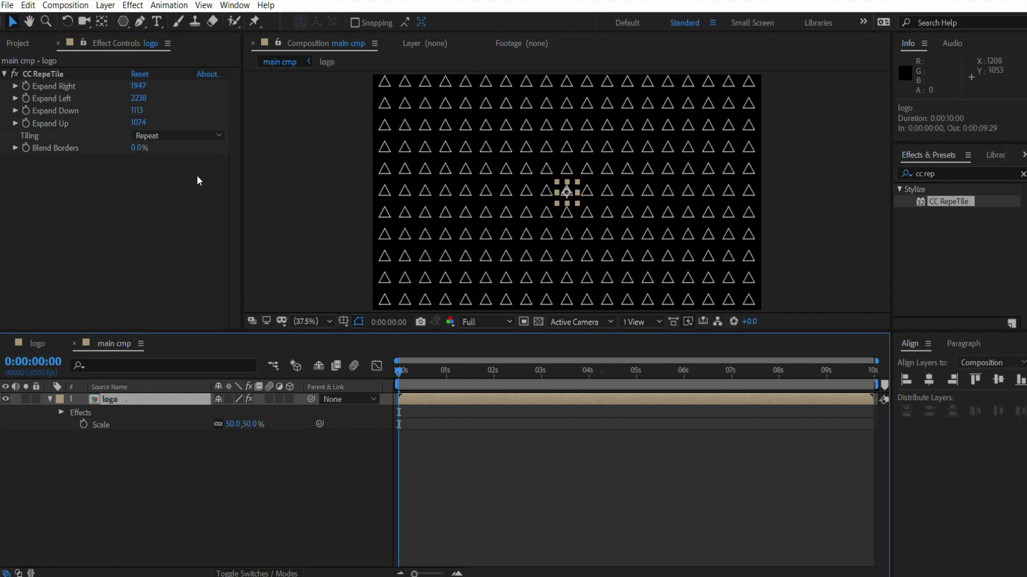
left_click(178, 137)
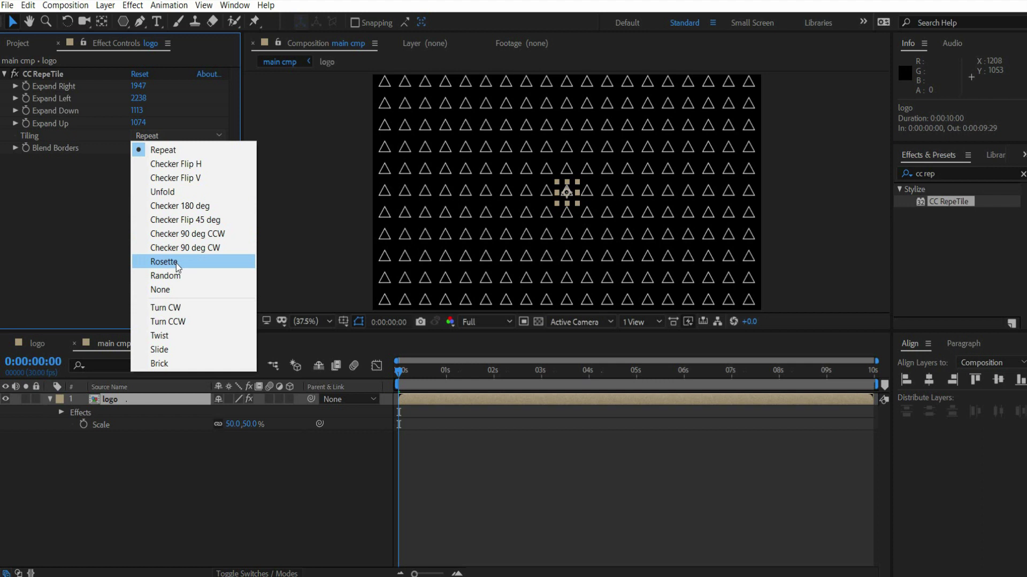
left_click(163, 207)
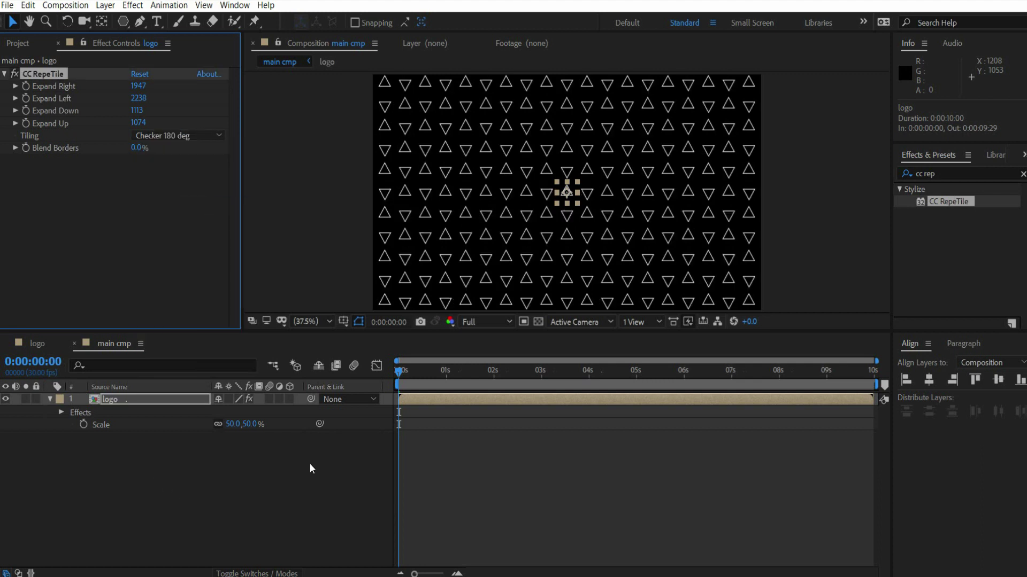
left_click_drag(399, 371, 393, 408)
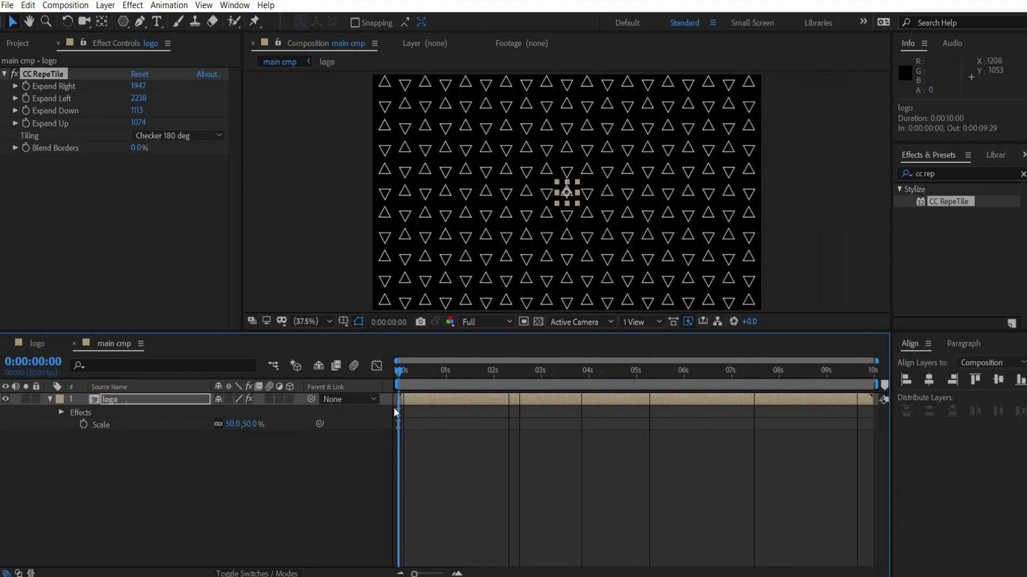
Create a 1920 × 1080 px dark purple solid layer in main cmp.
left_click(124, 452)
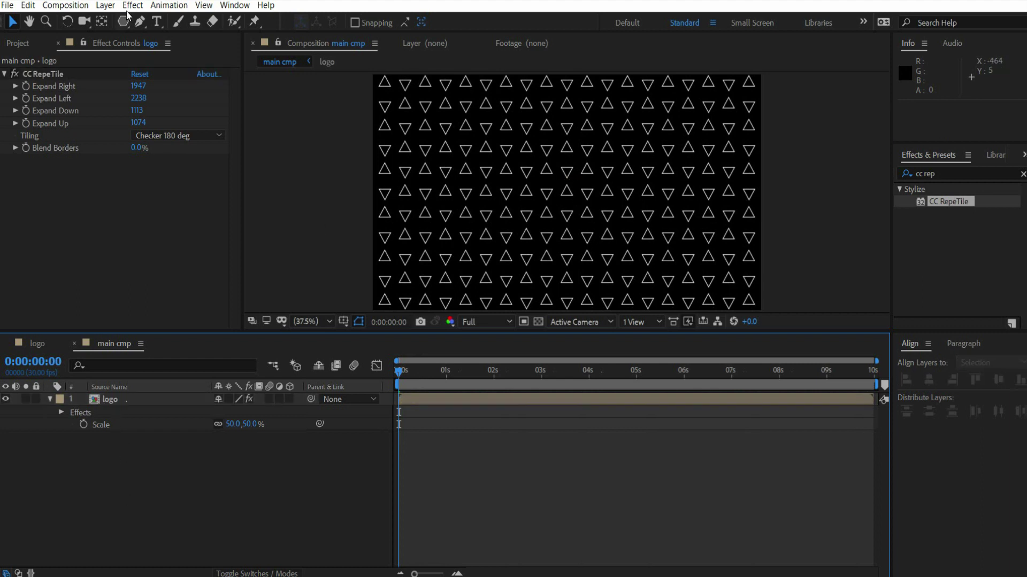
left_click(105, 5)
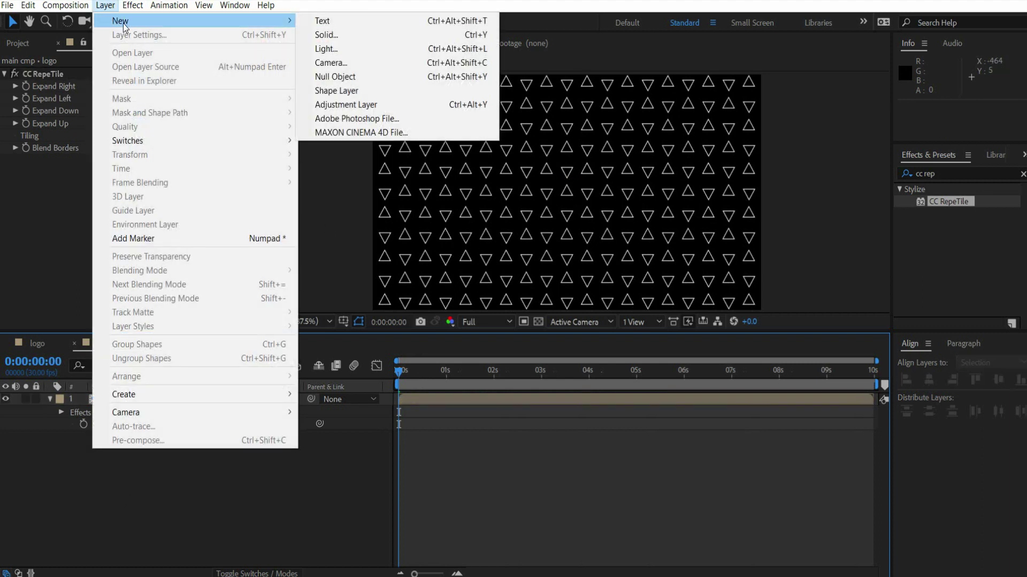
mouse_move(260, 10)
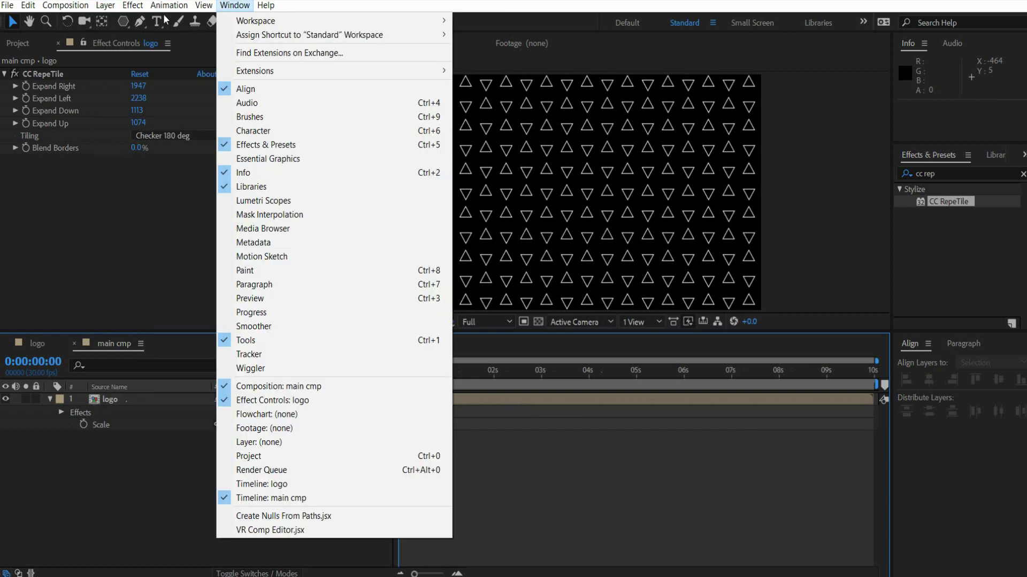
mouse_move(109, 7)
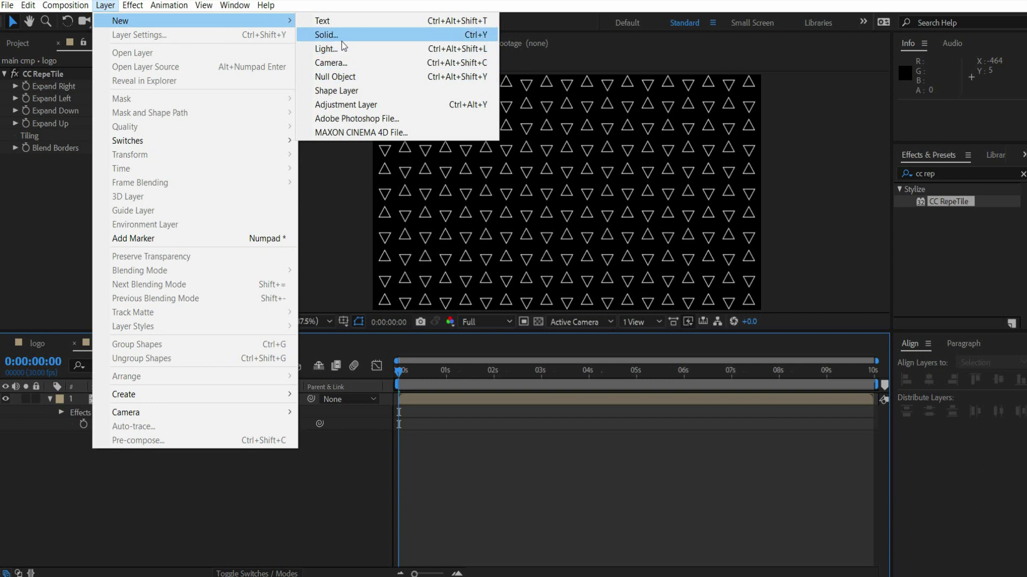
left_click(342, 41)
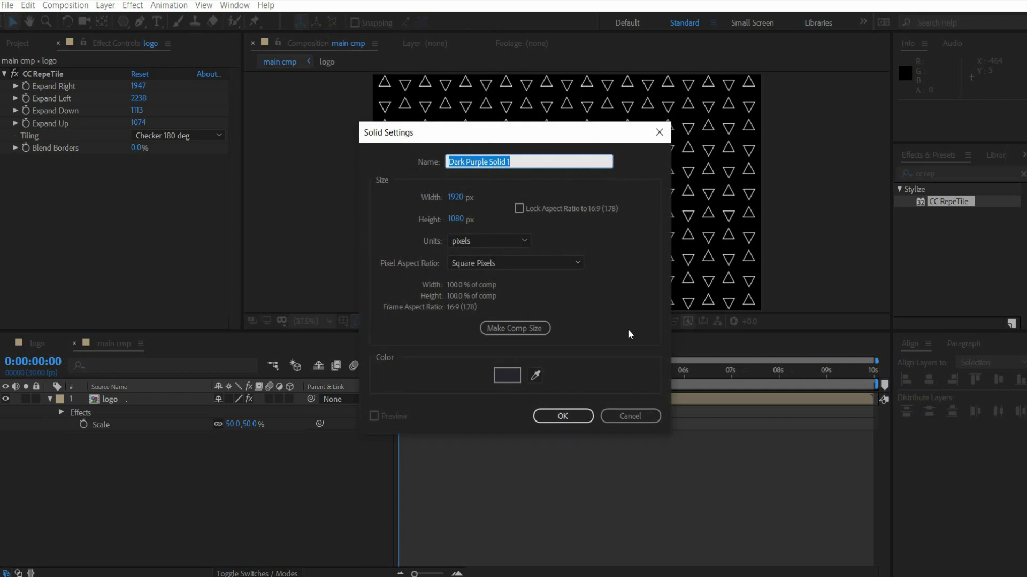
left_click(559, 422)
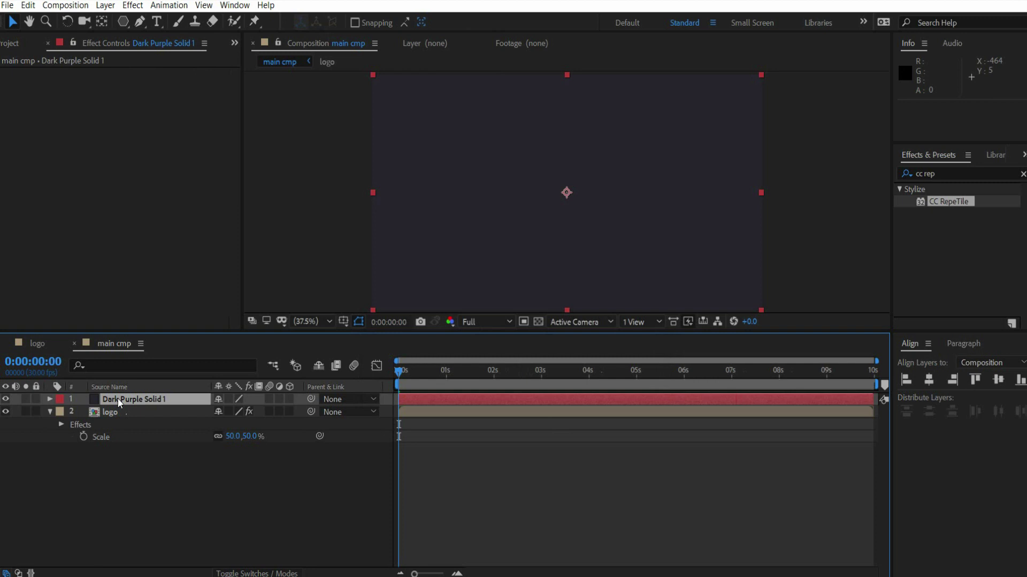
Move the dark purple solid beneath the logo layer as a background and lock it.
left_click_drag(118, 399, 125, 467)
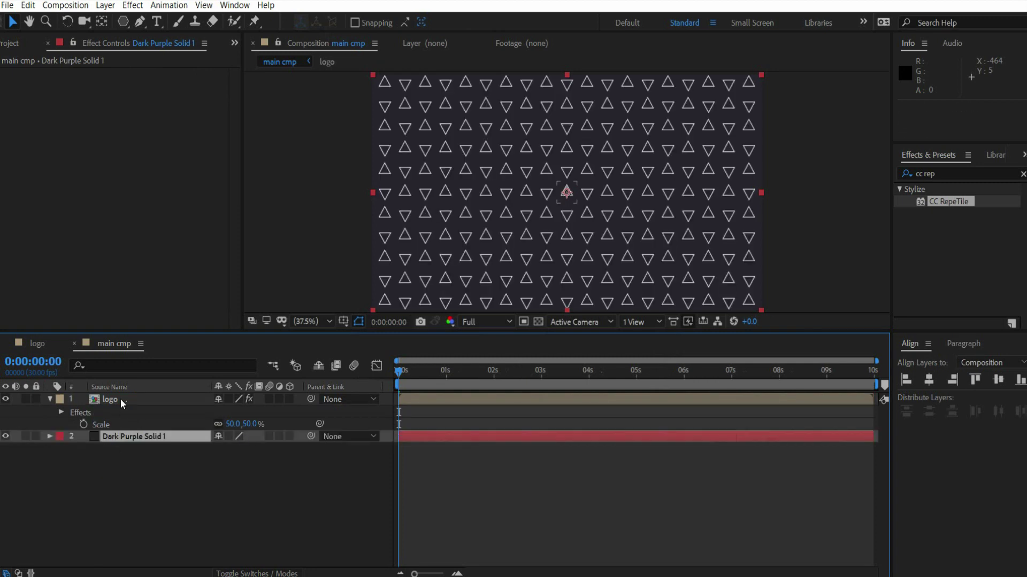
scroll(524, 245, "down", 1)
scroll(556, 228, "up", 2)
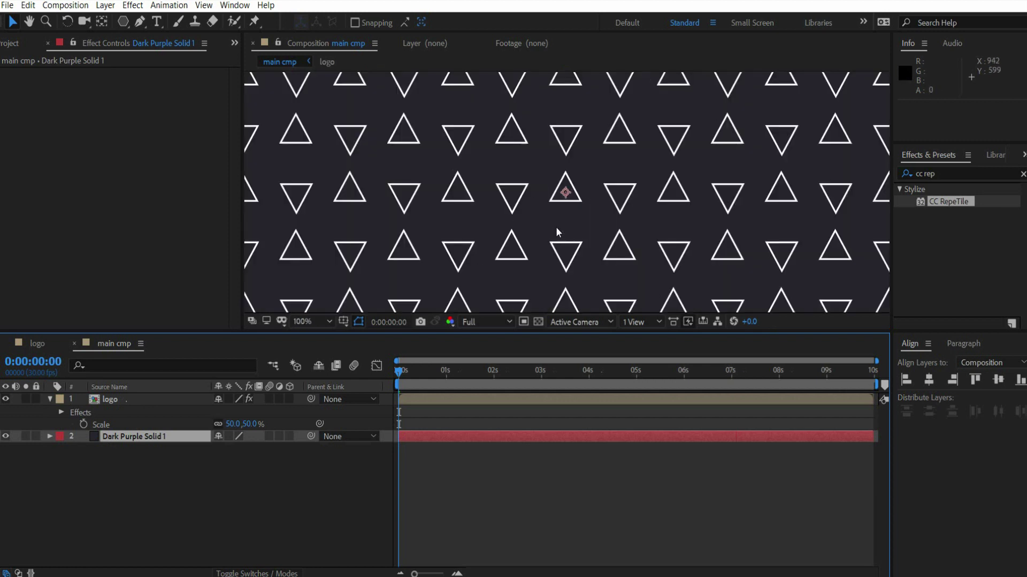
scroll(556, 227, "down", 1)
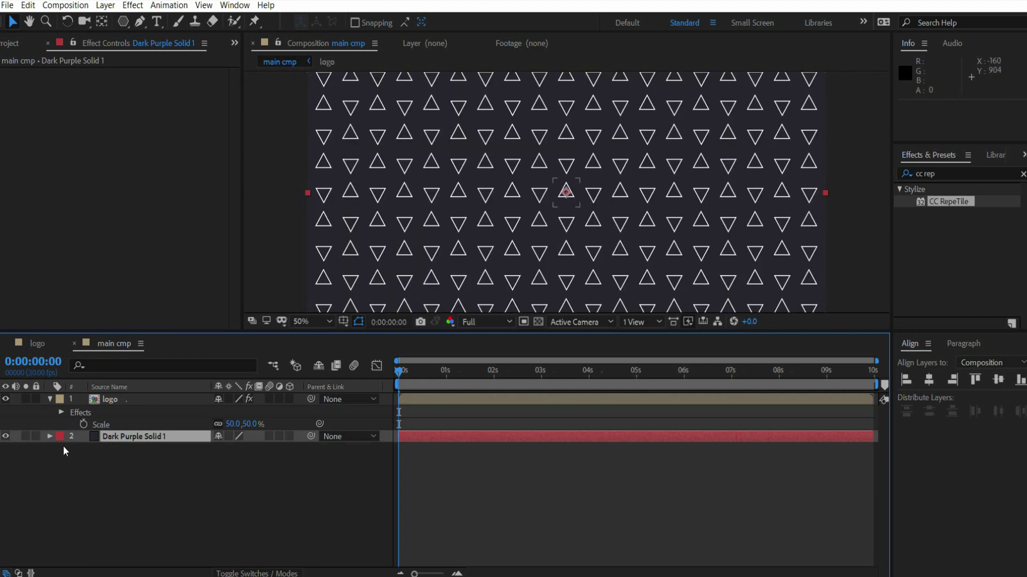
left_click(36, 435)
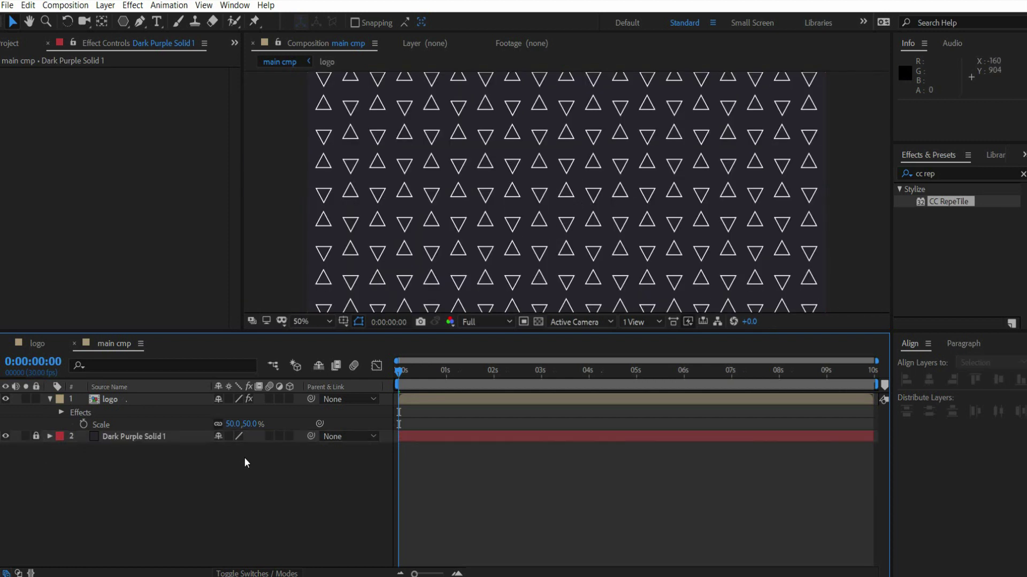
Apply the Fill effect from the Generate category to the logo layer.
left_click(154, 400)
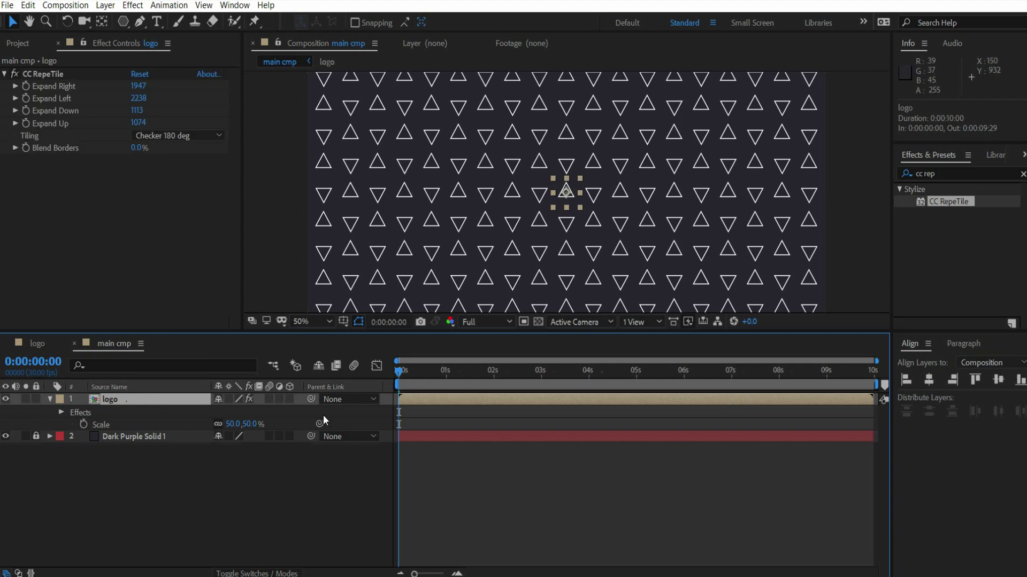
left_click(133, 7)
mouse_move(239, 178)
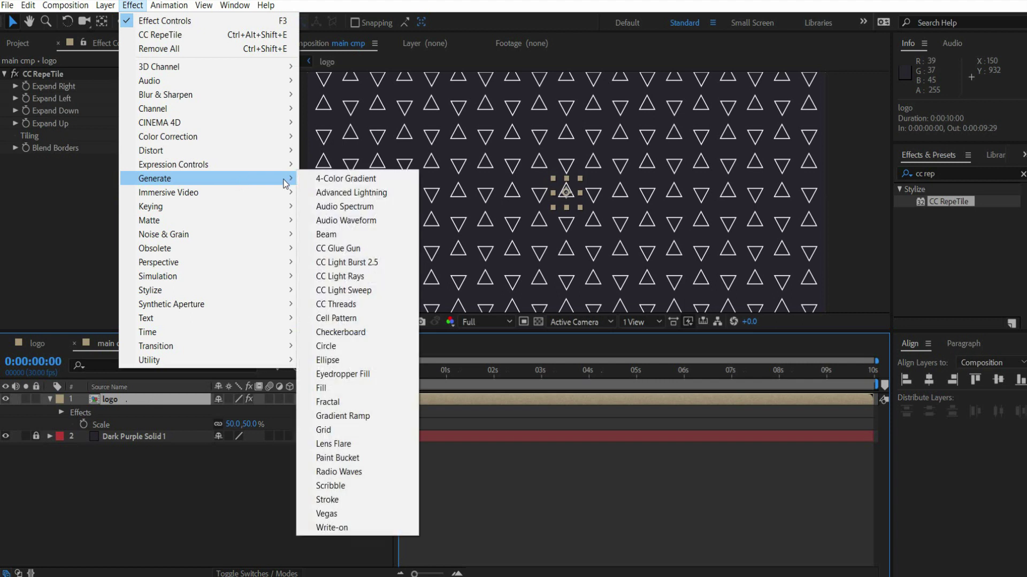
left_click(326, 388)
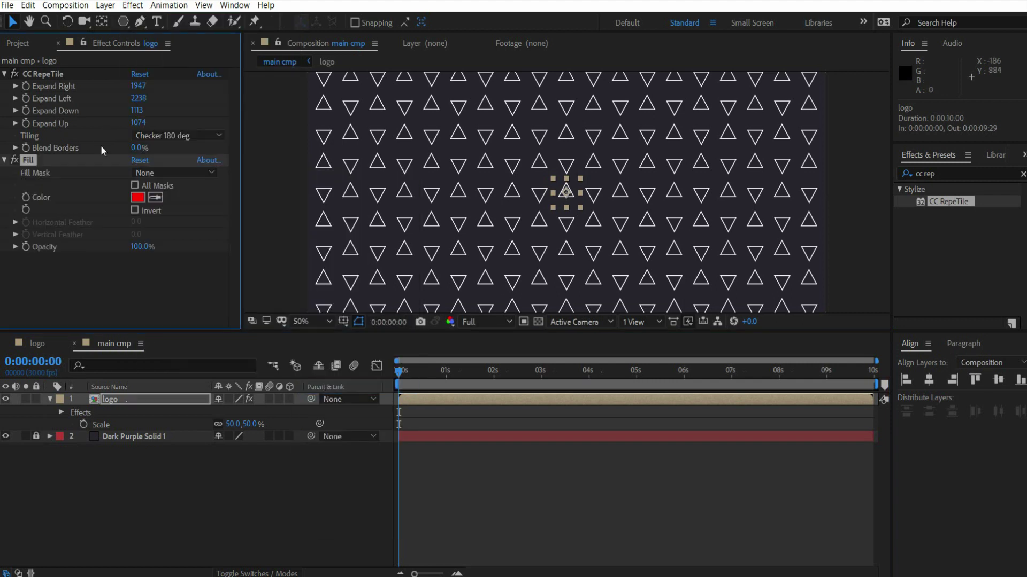
Set the Fill effect's color to bright cyan (2CE8FB) and reselect the logo layer.
left_click(138, 197)
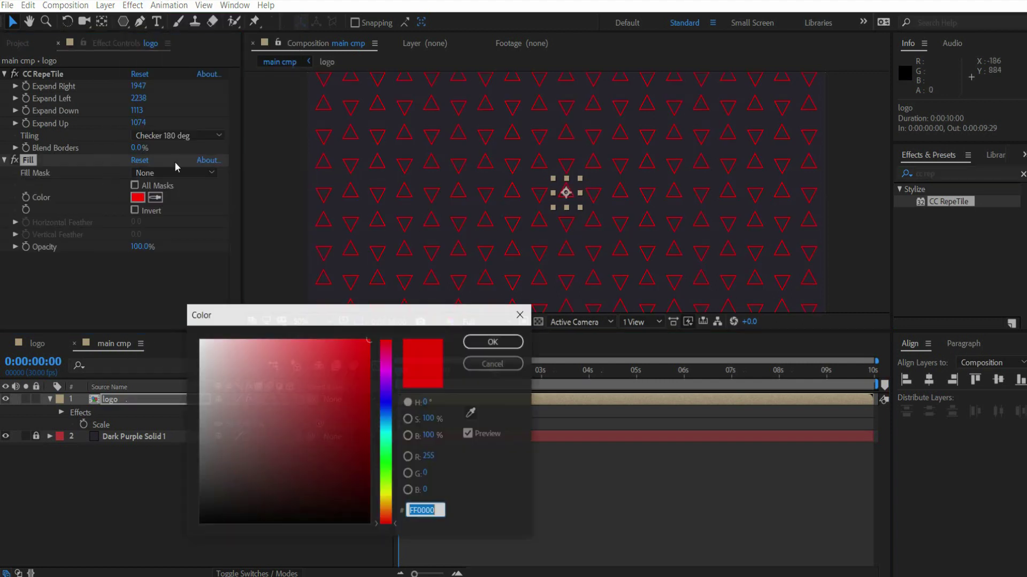
left_click(384, 430)
left_click_drag(336, 387, 340, 341)
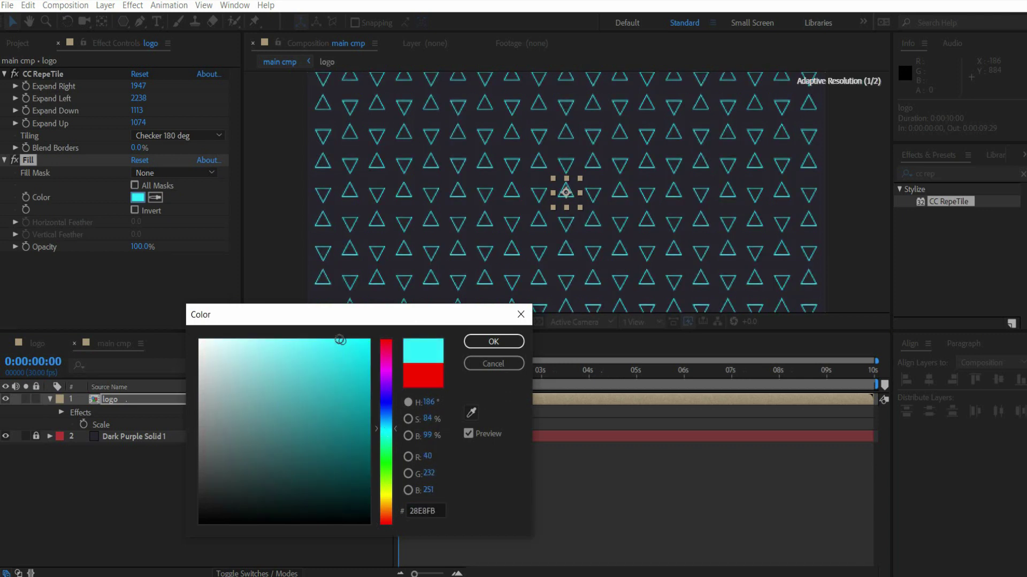
left_click(482, 343)
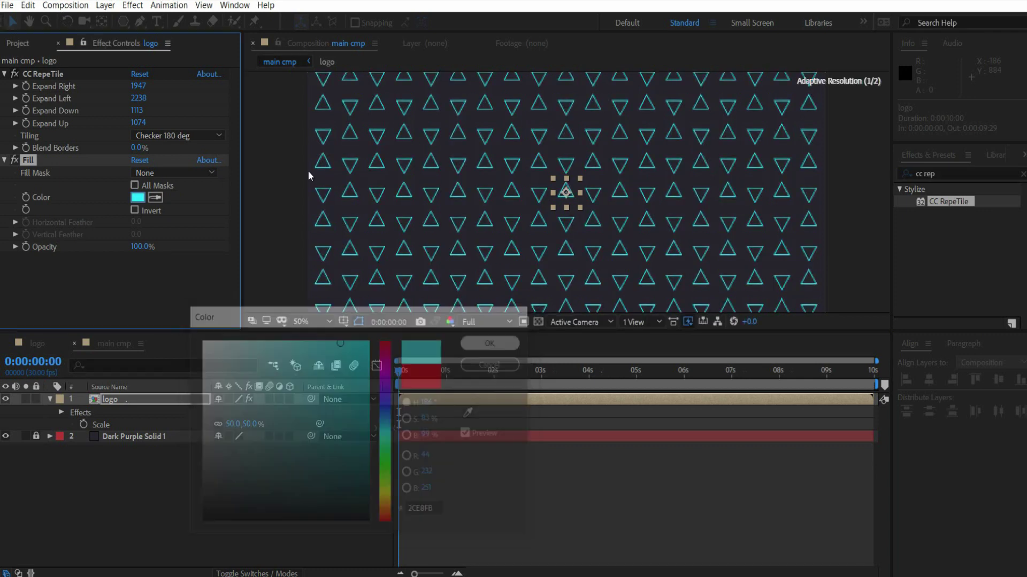
left_click(152, 401)
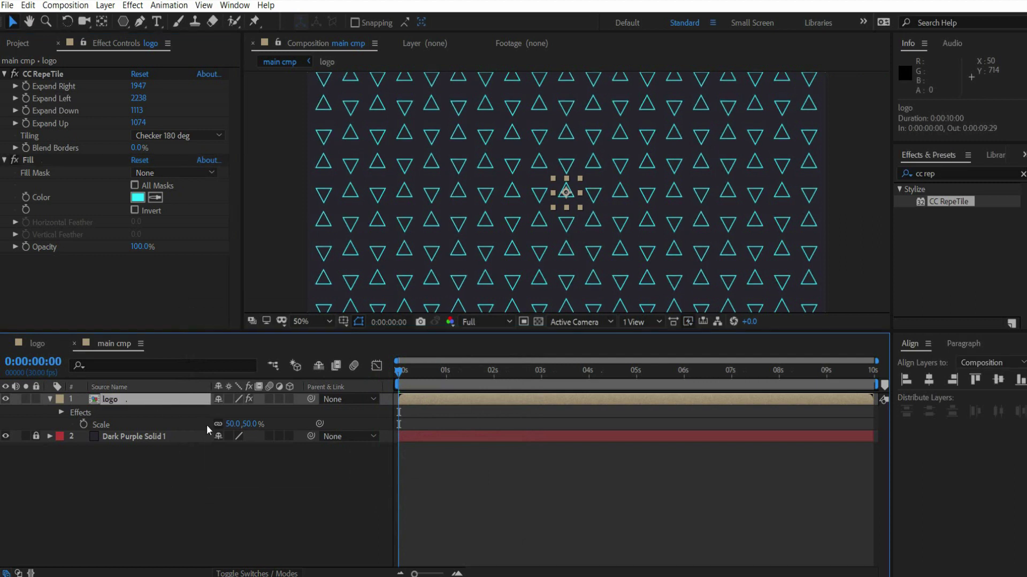
Make the logo layer a 3D layer and set its X Rotation to -45°.
left_click(291, 400)
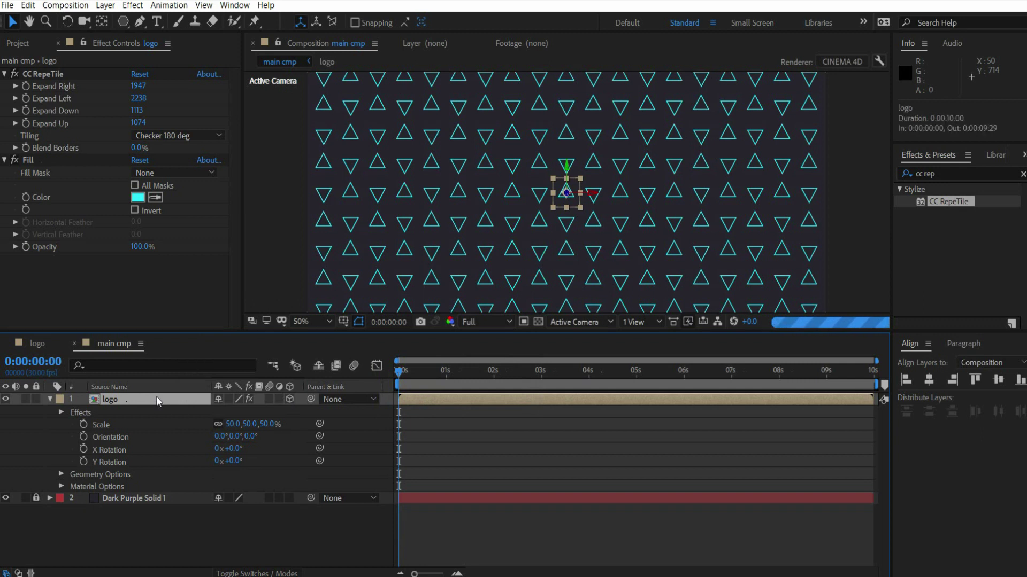
key("r")
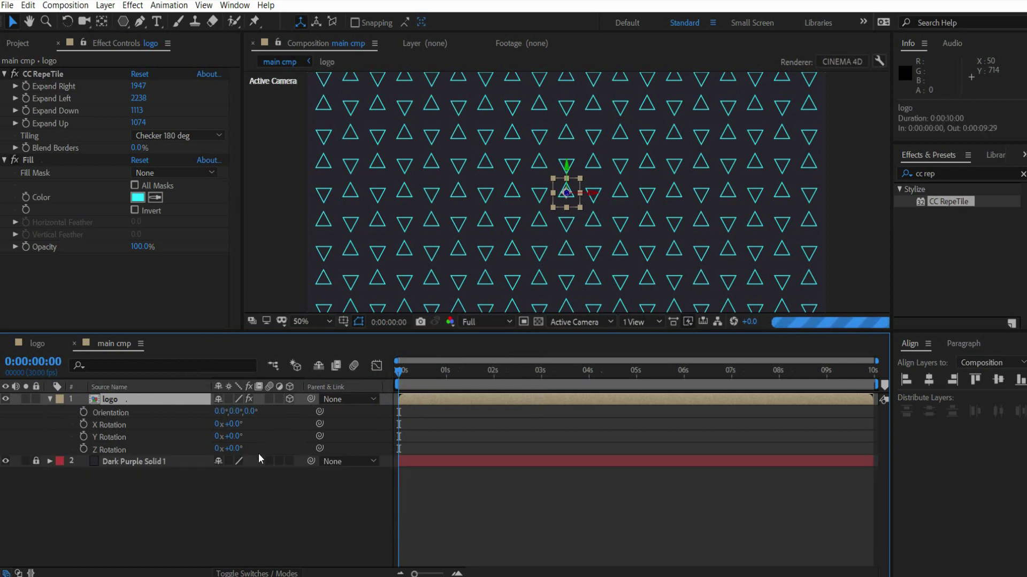
left_click(233, 425)
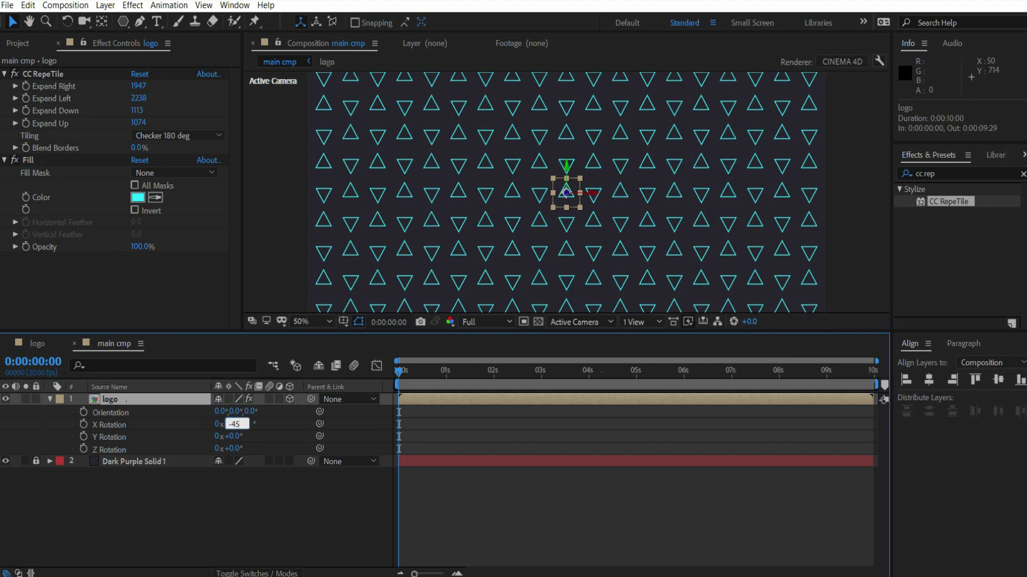
type("-45")
key("Return")
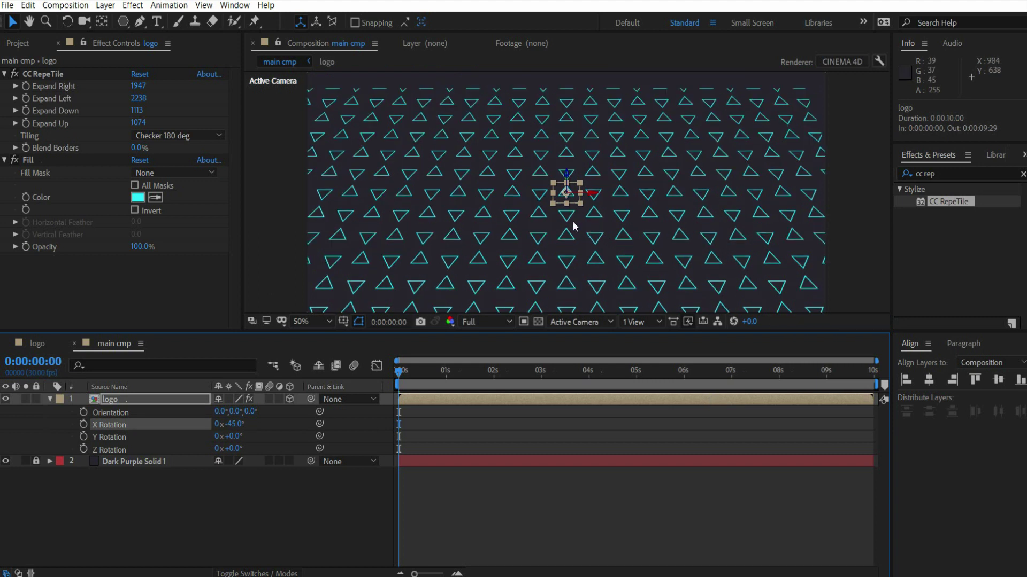
scroll(573, 222, "down", 2)
scroll(573, 221, "up", 2)
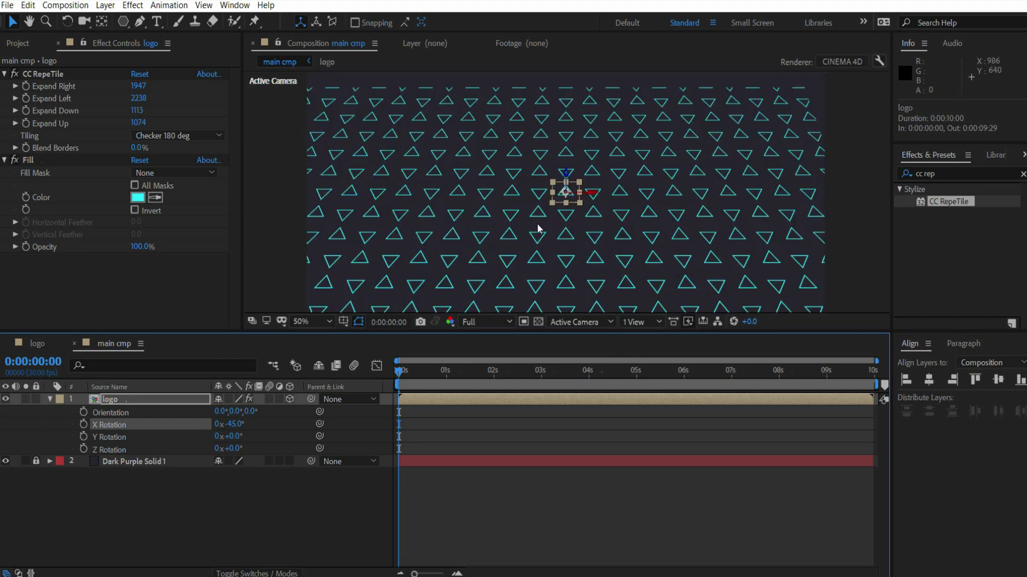
Tilt the logo layer further by setting its X Rotation to -54°.
left_click(235, 424)
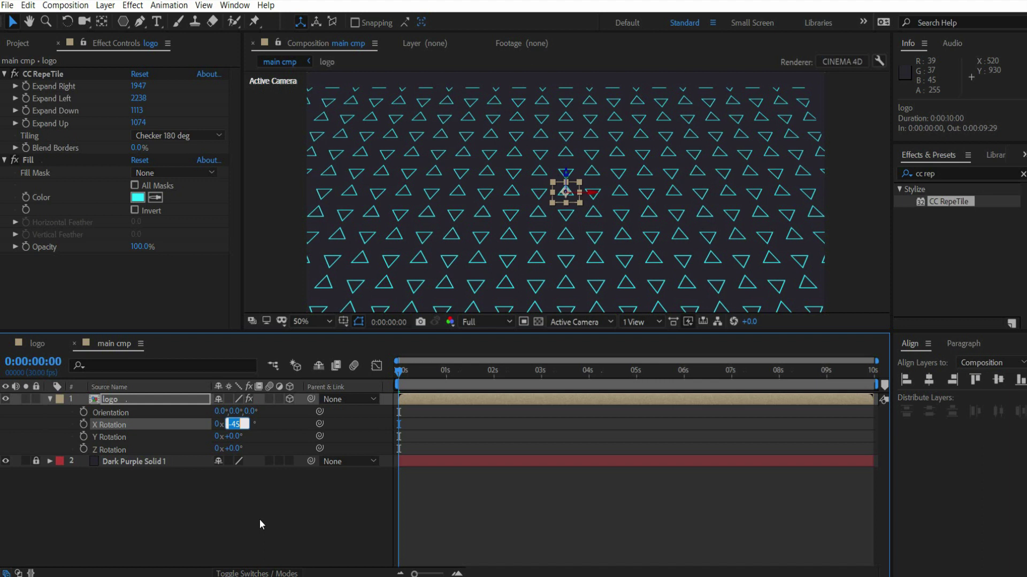
type("-")
key("Return")
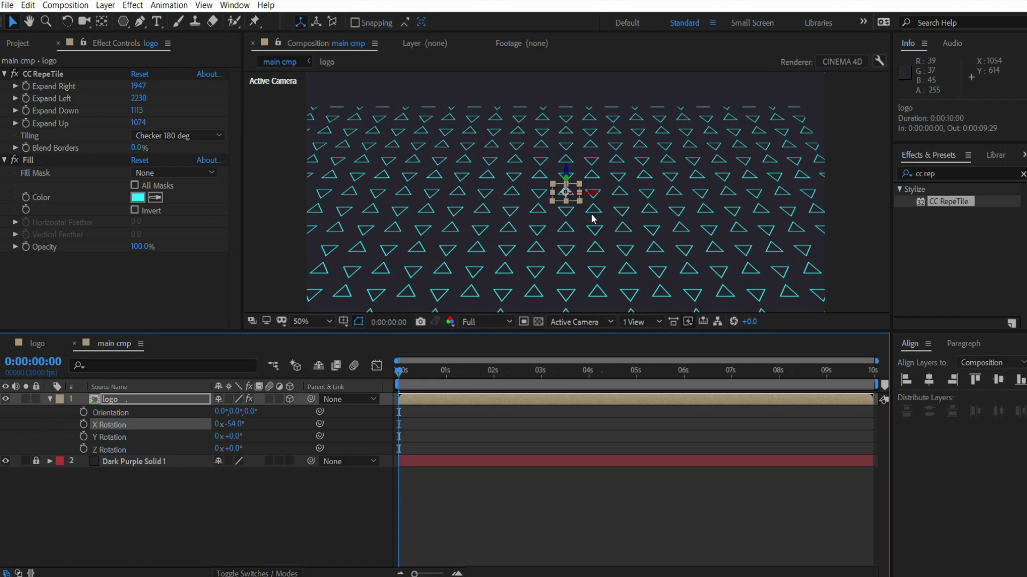
scroll(485, 227, "down", 2)
scroll(485, 226, "up", 2)
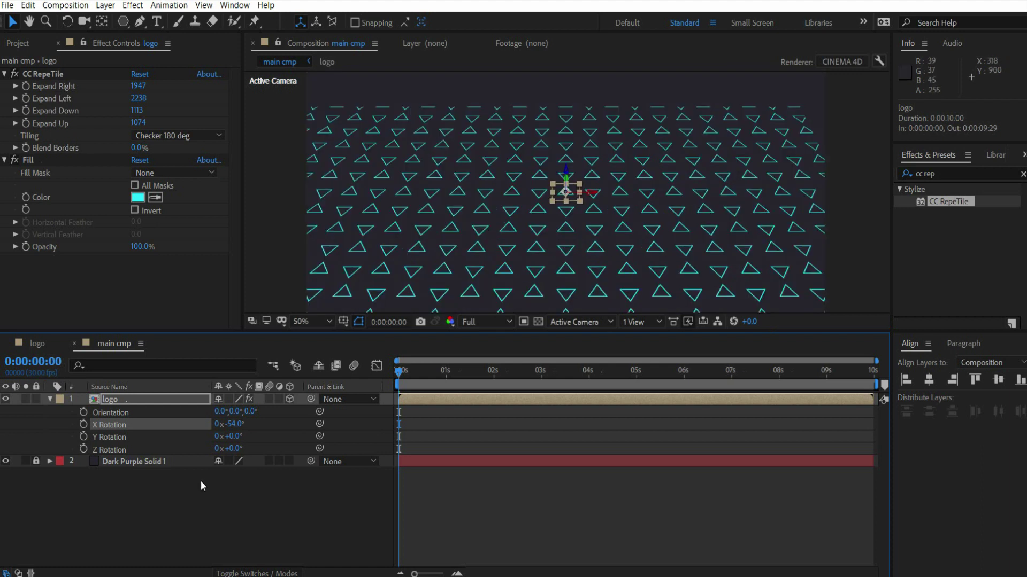
Scale the logo layer up to 123% on all axes and set the preview resolution to Half.
left_click(134, 400)
key("s")
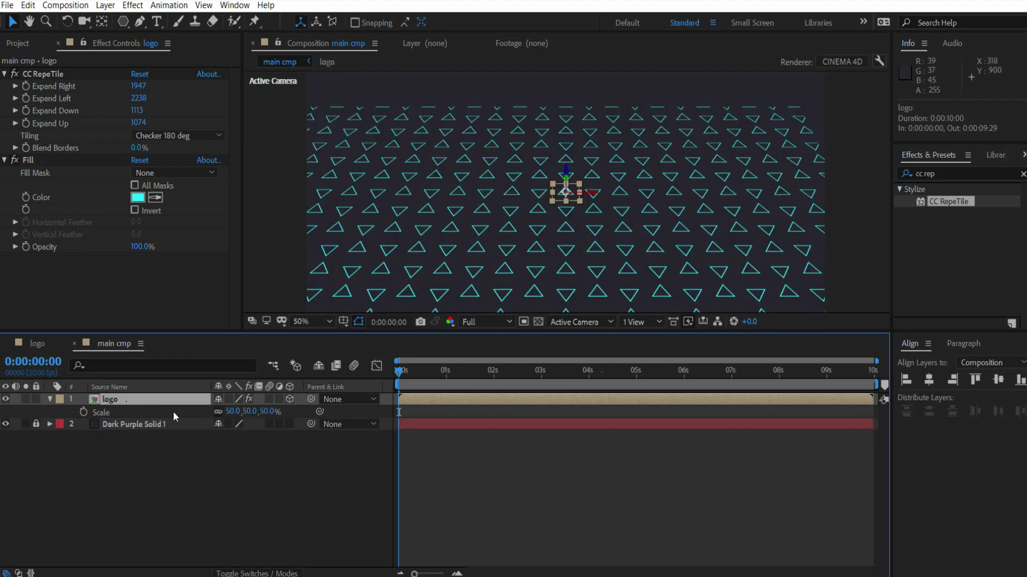
scroll(615, 236, "down", 2)
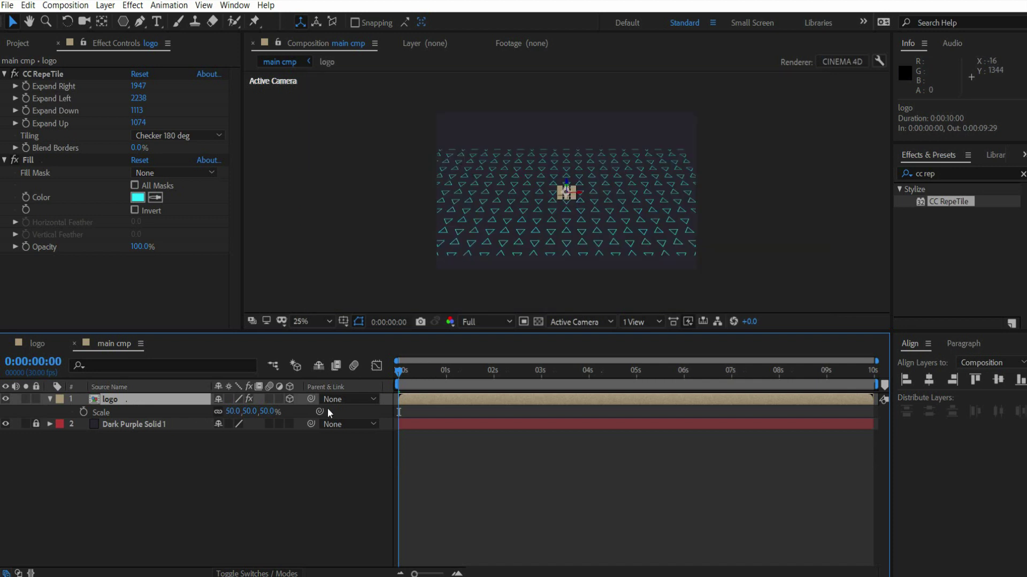
left_click_drag(229, 415, 283, 421)
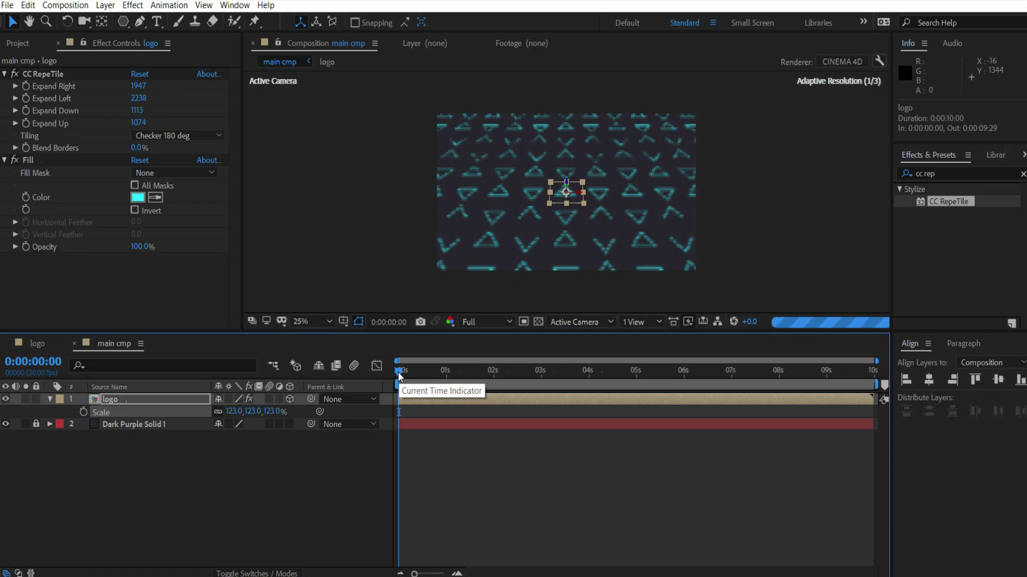
left_click(498, 321)
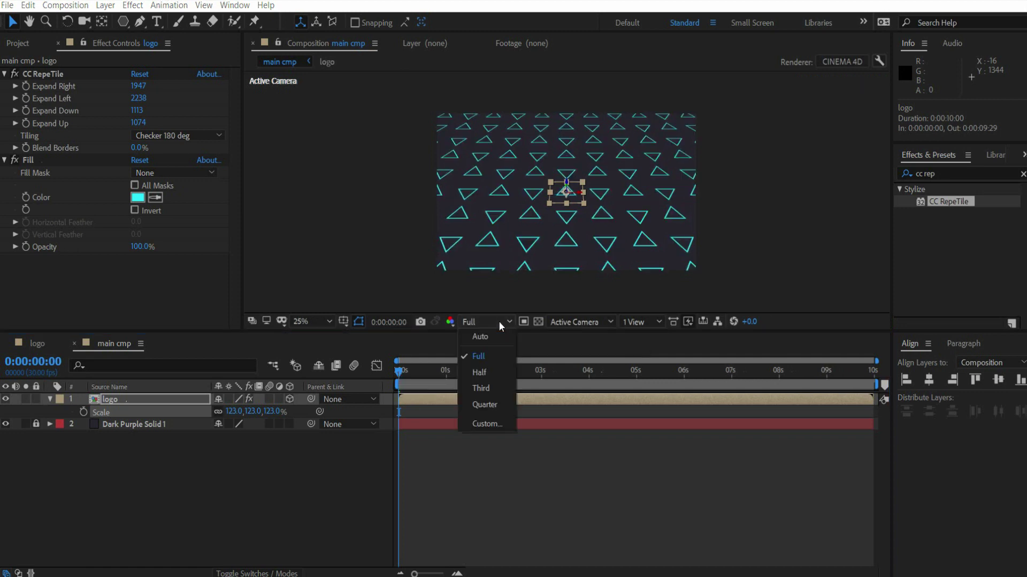
left_click(490, 373)
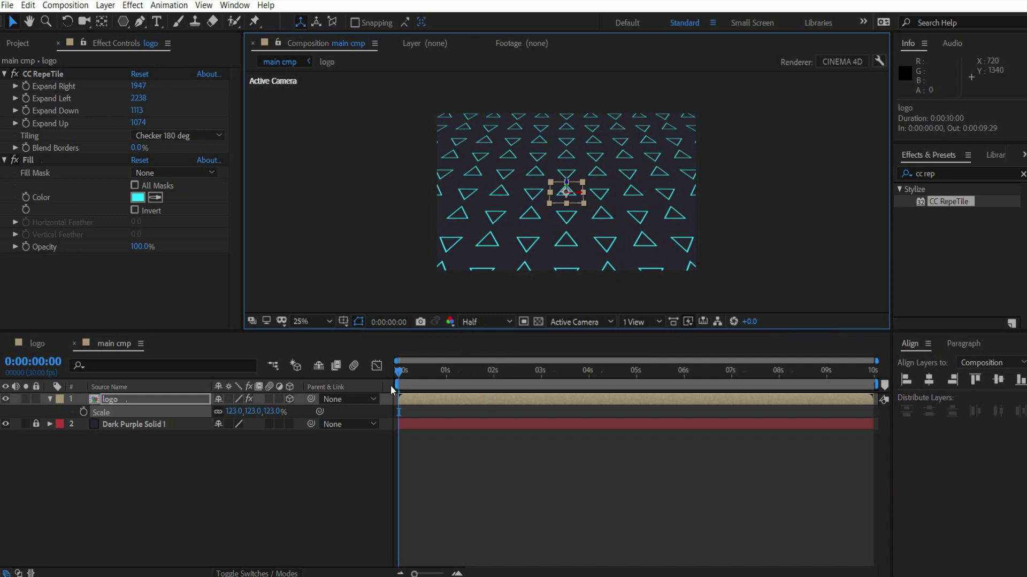
Add a Position keyframe to the logo layer at 0:00:00:00.
left_click(133, 400)
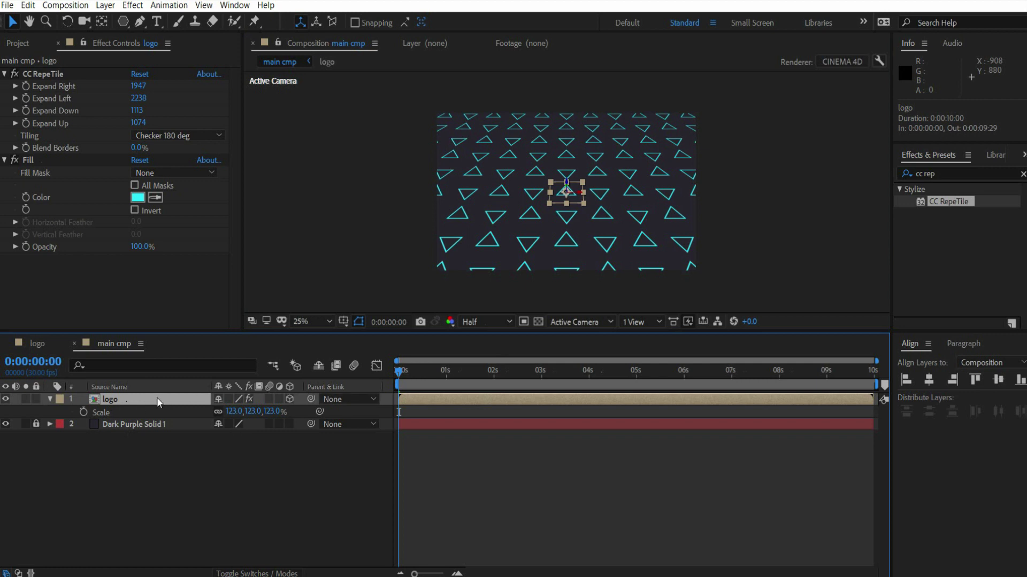
key("p")
left_click_drag(400, 375, 385, 380)
left_click(84, 411)
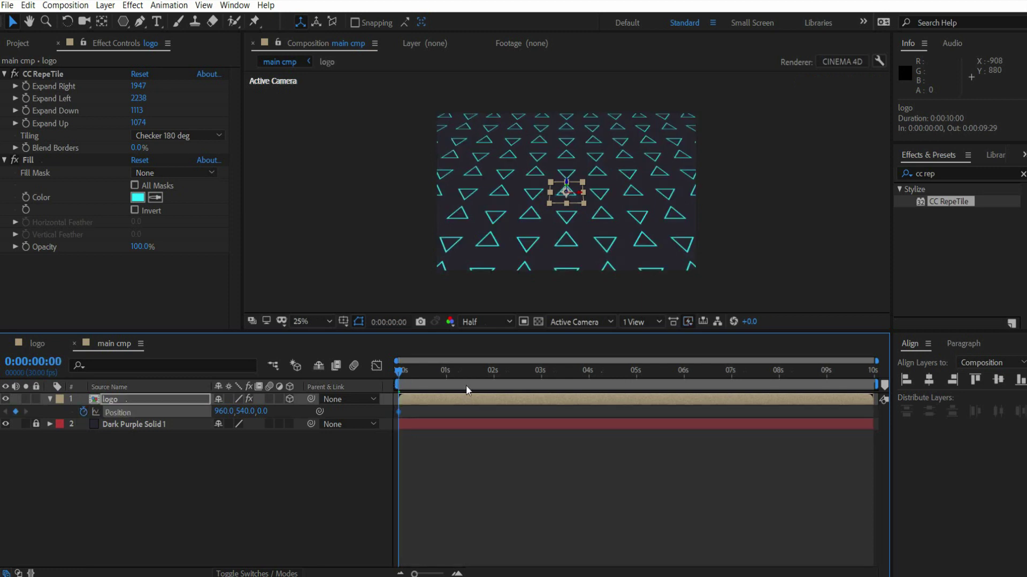
Add a second Position keyframe at 0:00:09:29 with the logo layer's X position at 2231.
left_click_drag(402, 378, 898, 377)
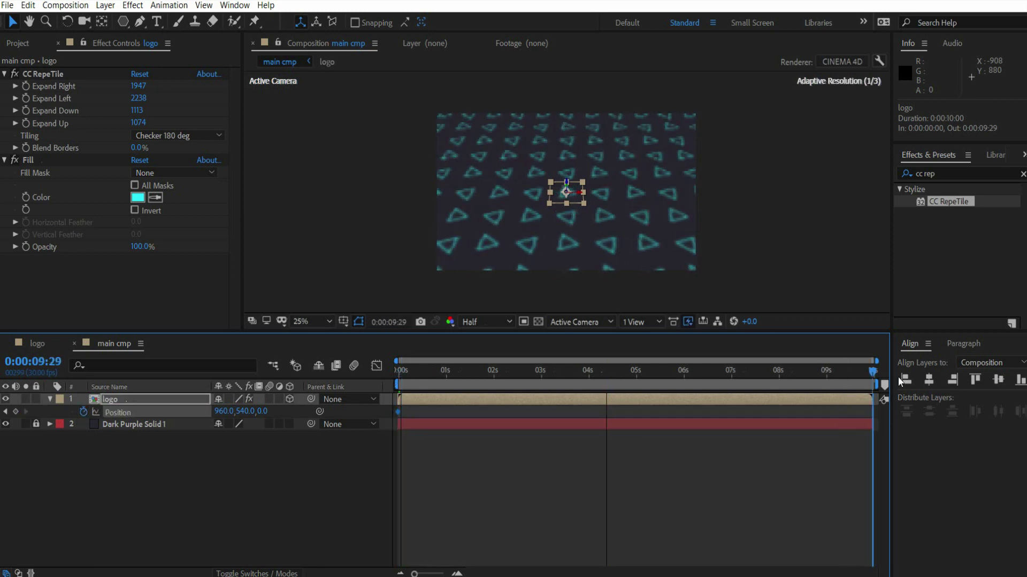
left_click(15, 412)
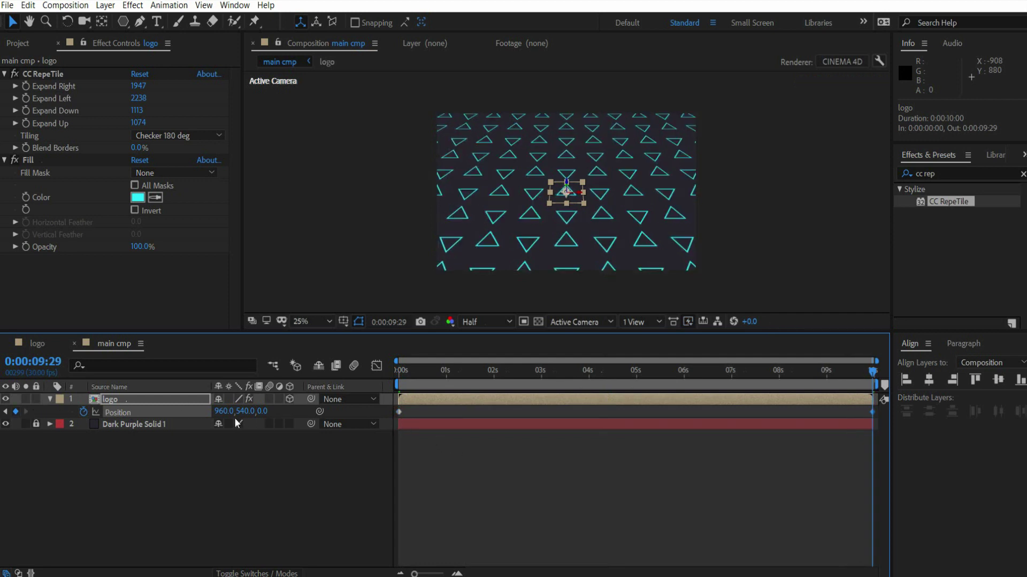
left_click_drag(222, 413, 1025, 402)
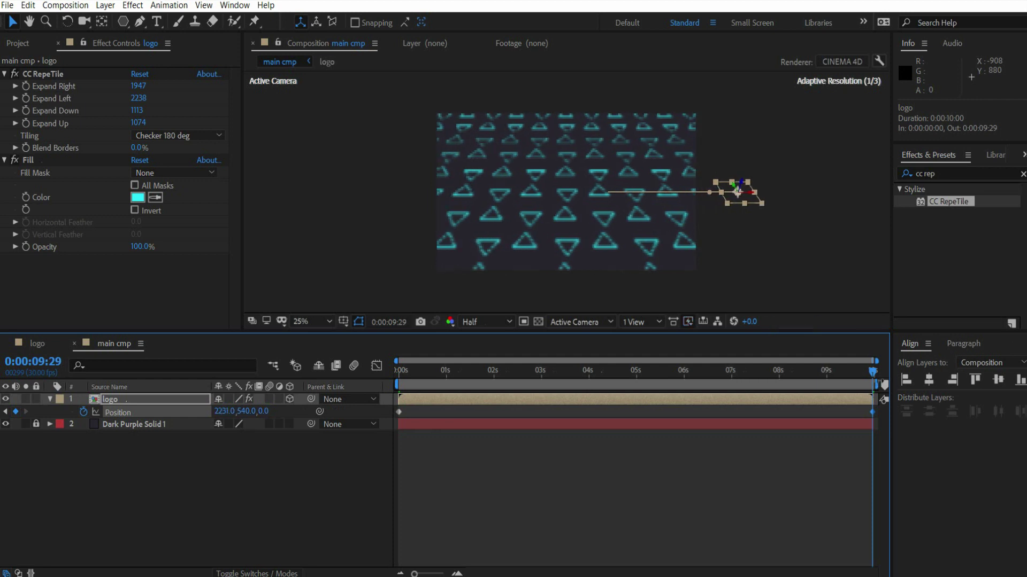
left_click_drag(873, 373, 329, 398)
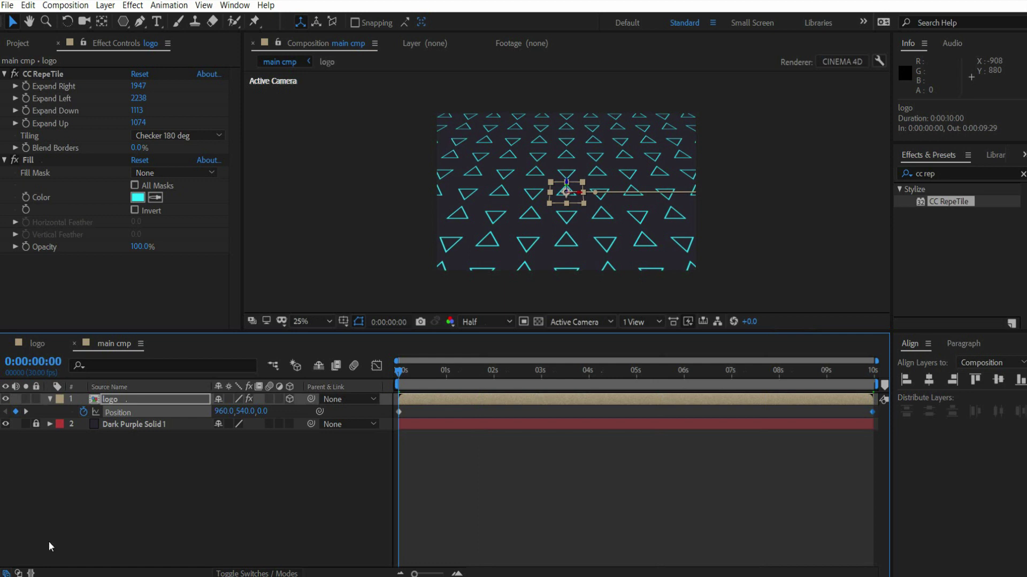
Apply the Glow effect from the Stylize category to the logo layer.
left_click(87, 276)
left_click(133, 6)
mouse_move(232, 290)
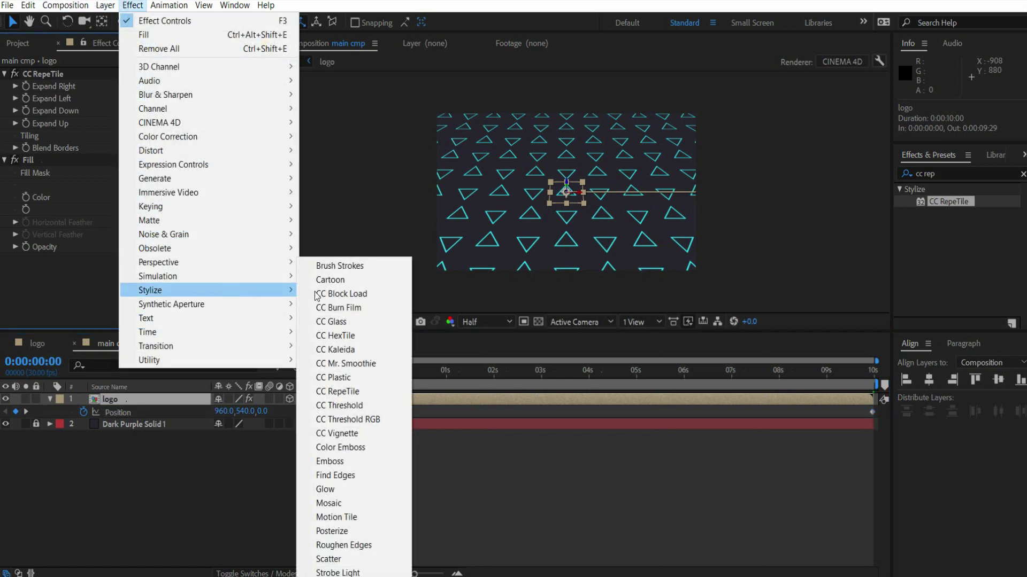
left_click_drag(282, 397, 282, 399)
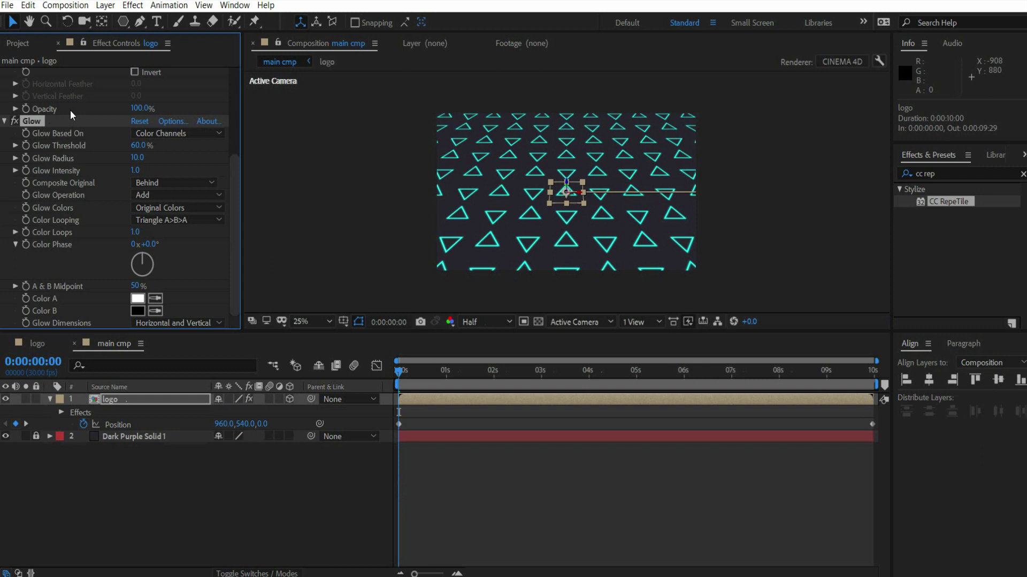
Duplicate the Glow effect on the logo layer, set the copy's Glow Radius to 60, and preview the animation.
key("ctrl+d")
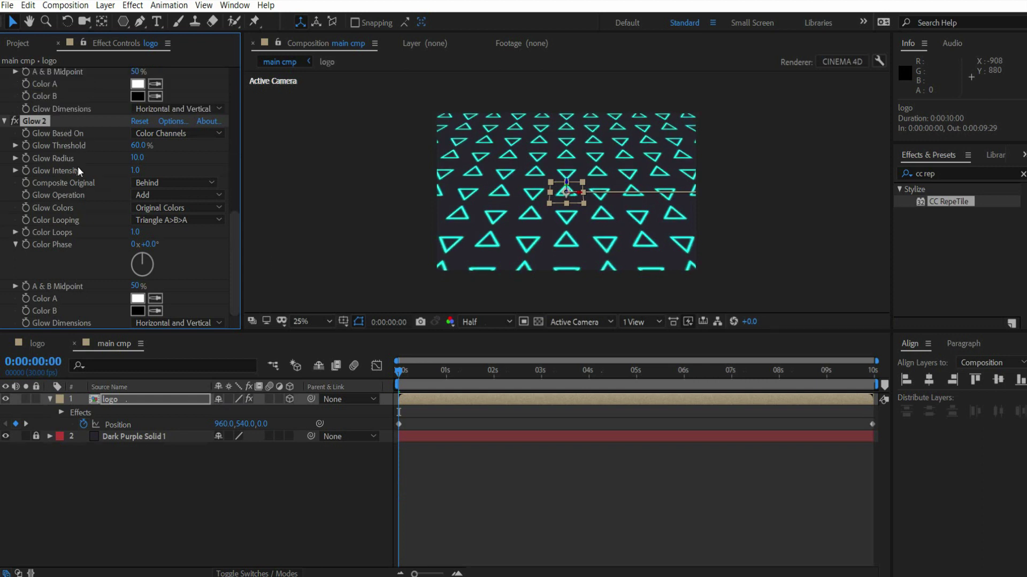
left_click(137, 158)
type("60")
key("Return")
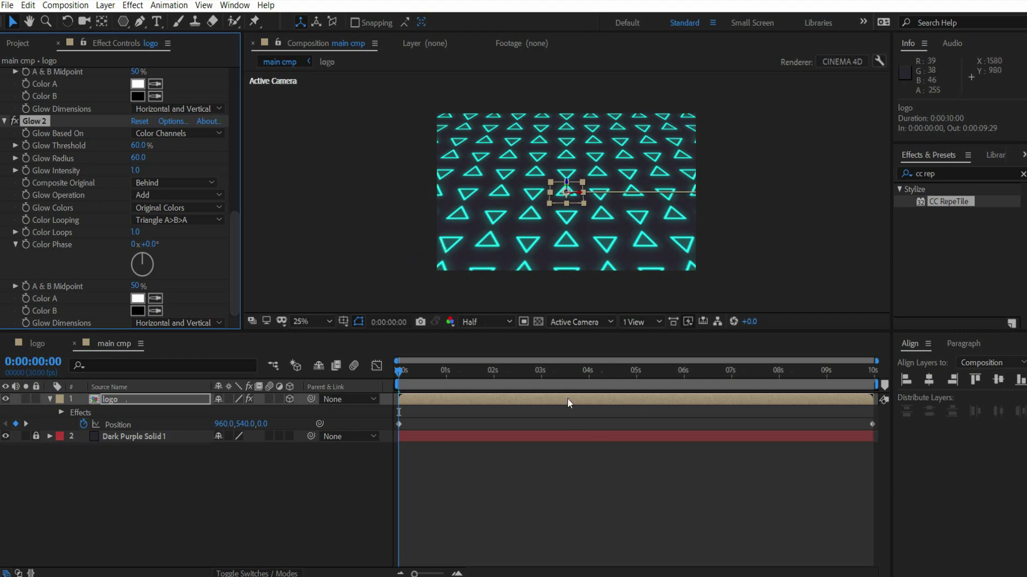
left_click_drag(400, 371, 620, 395)
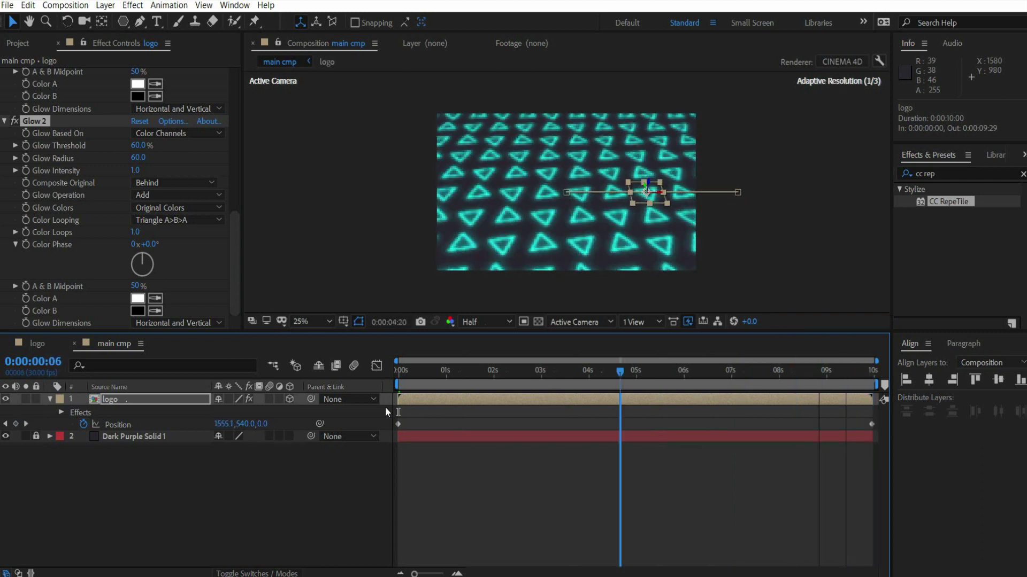